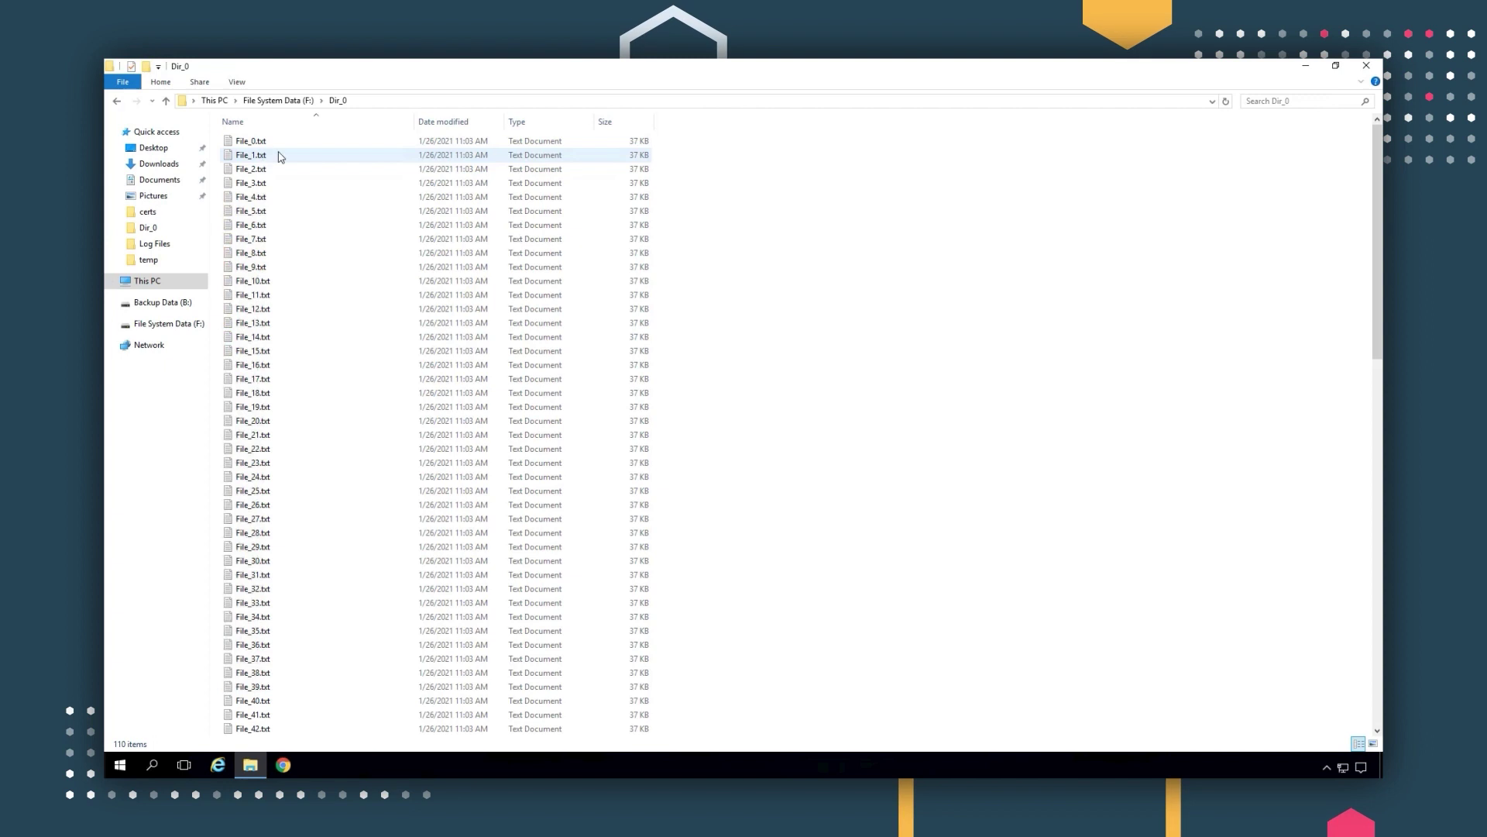
Open File_0.txt in Dir_0 to view its original plain-text contents.
{"action": "double_click", "coordinate": [287, 142]}
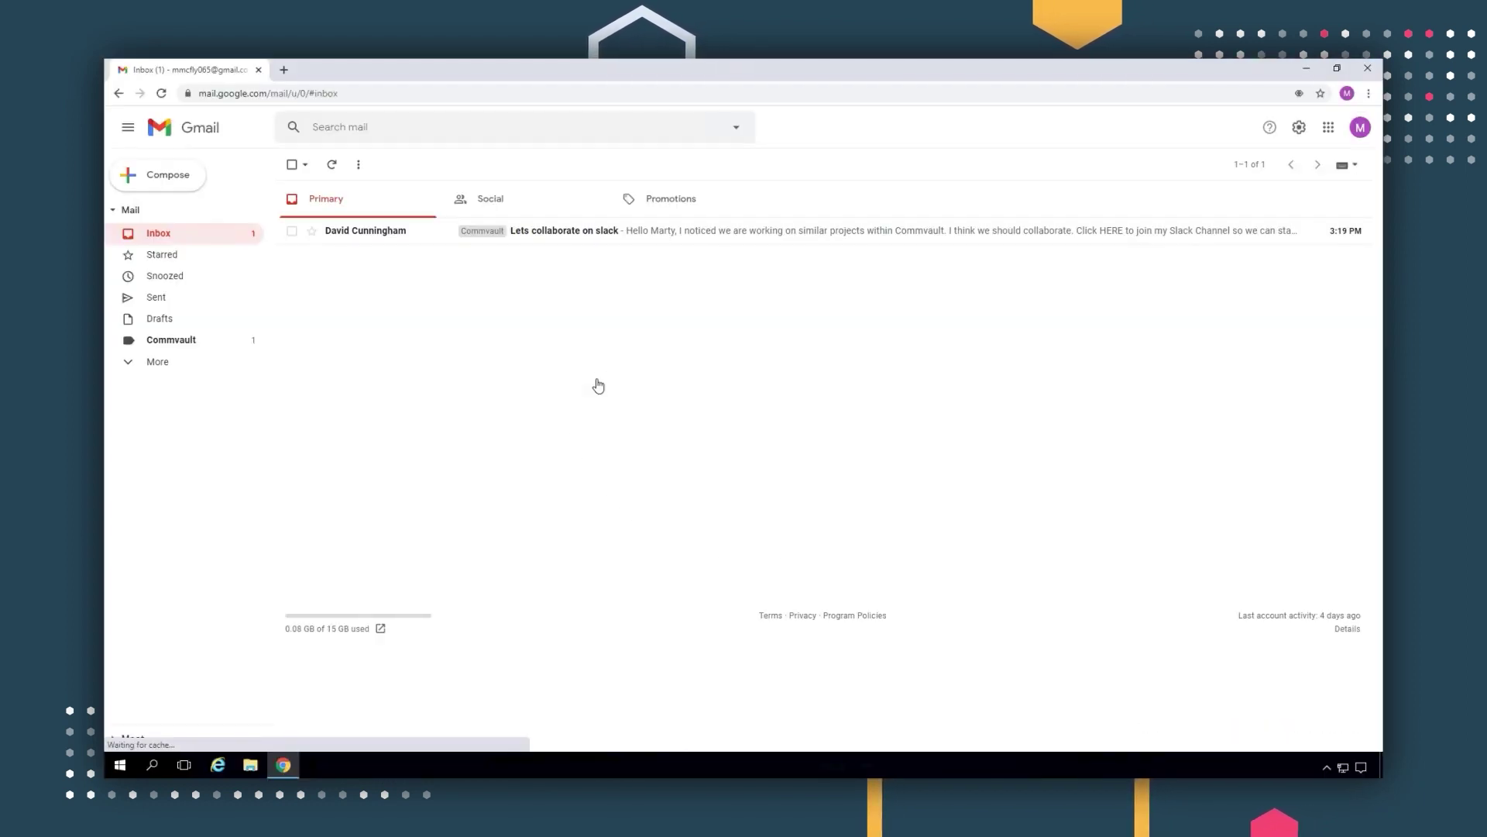
Open the 'Lets collaborate on slack' invitation email in the Gmail inbox.
{"action": "left_click", "coordinate": [661, 232]}
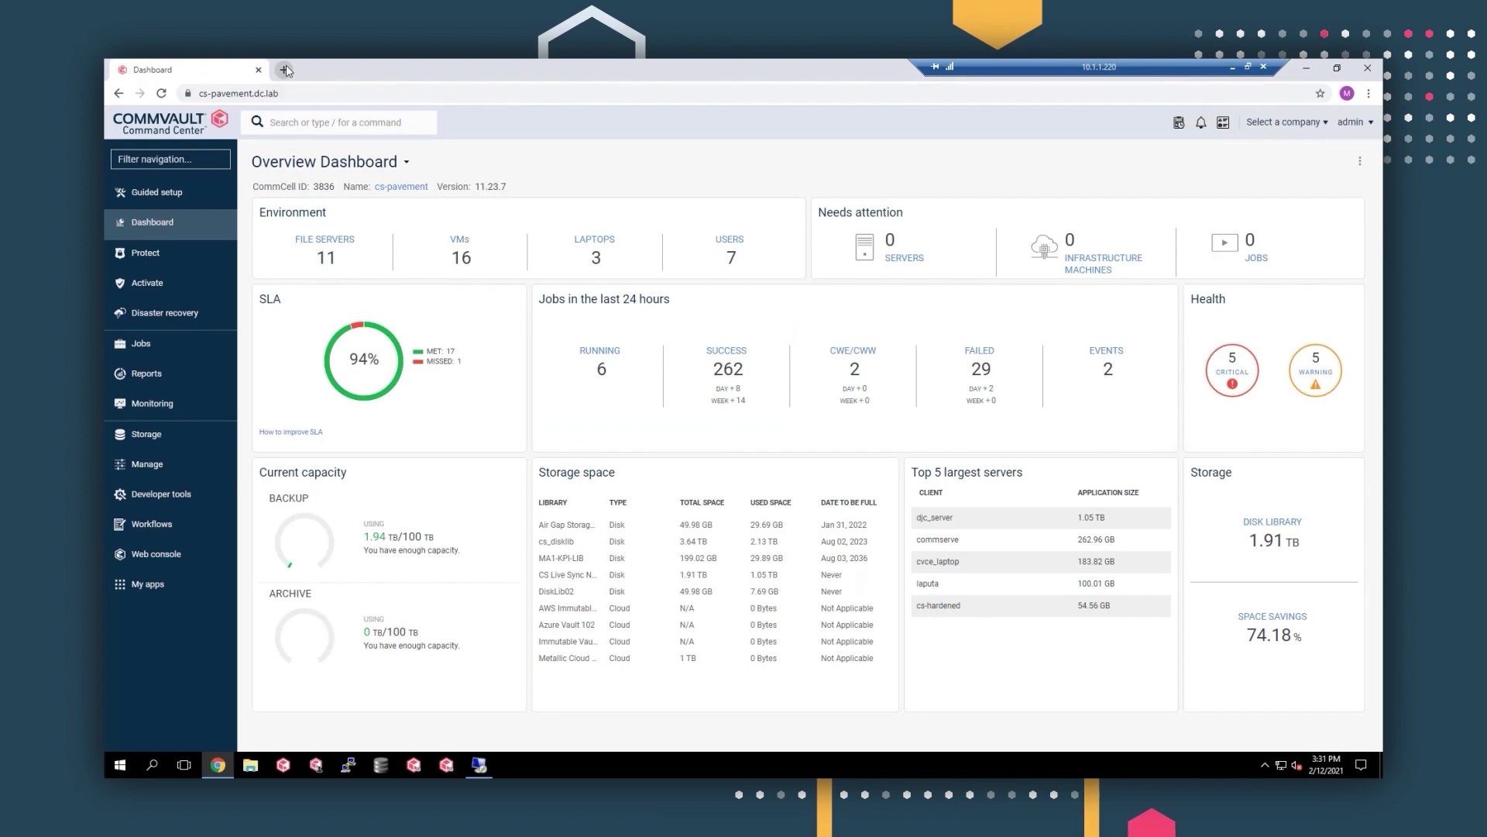
Open Gmail in a new tab and read the File Activity Anomaly Alert for ma-win02.
{"action": "left_click", "coordinate": [286, 70]}
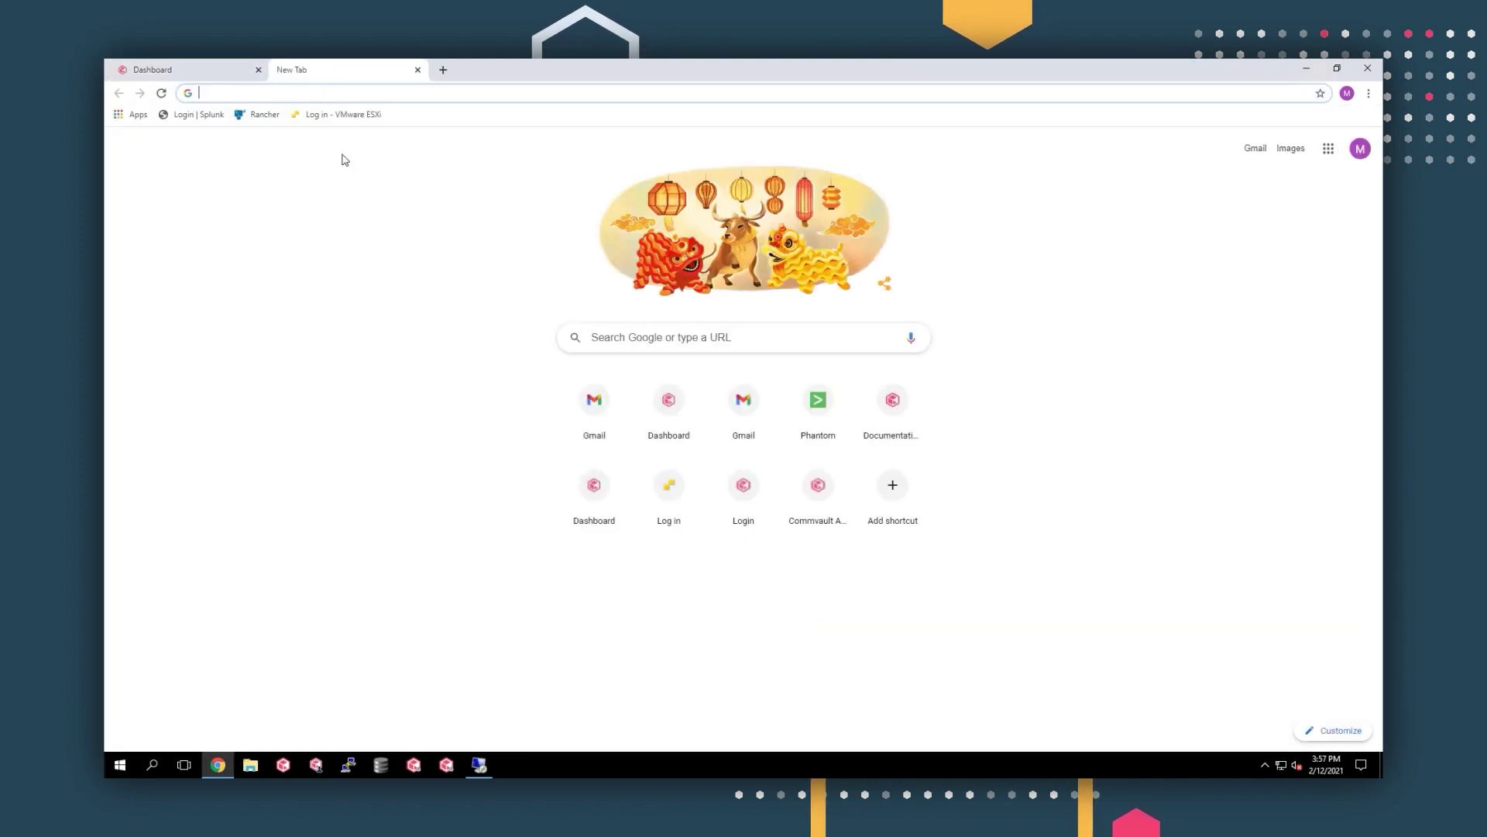
{"action": "left_click", "coordinate": [594, 401]}
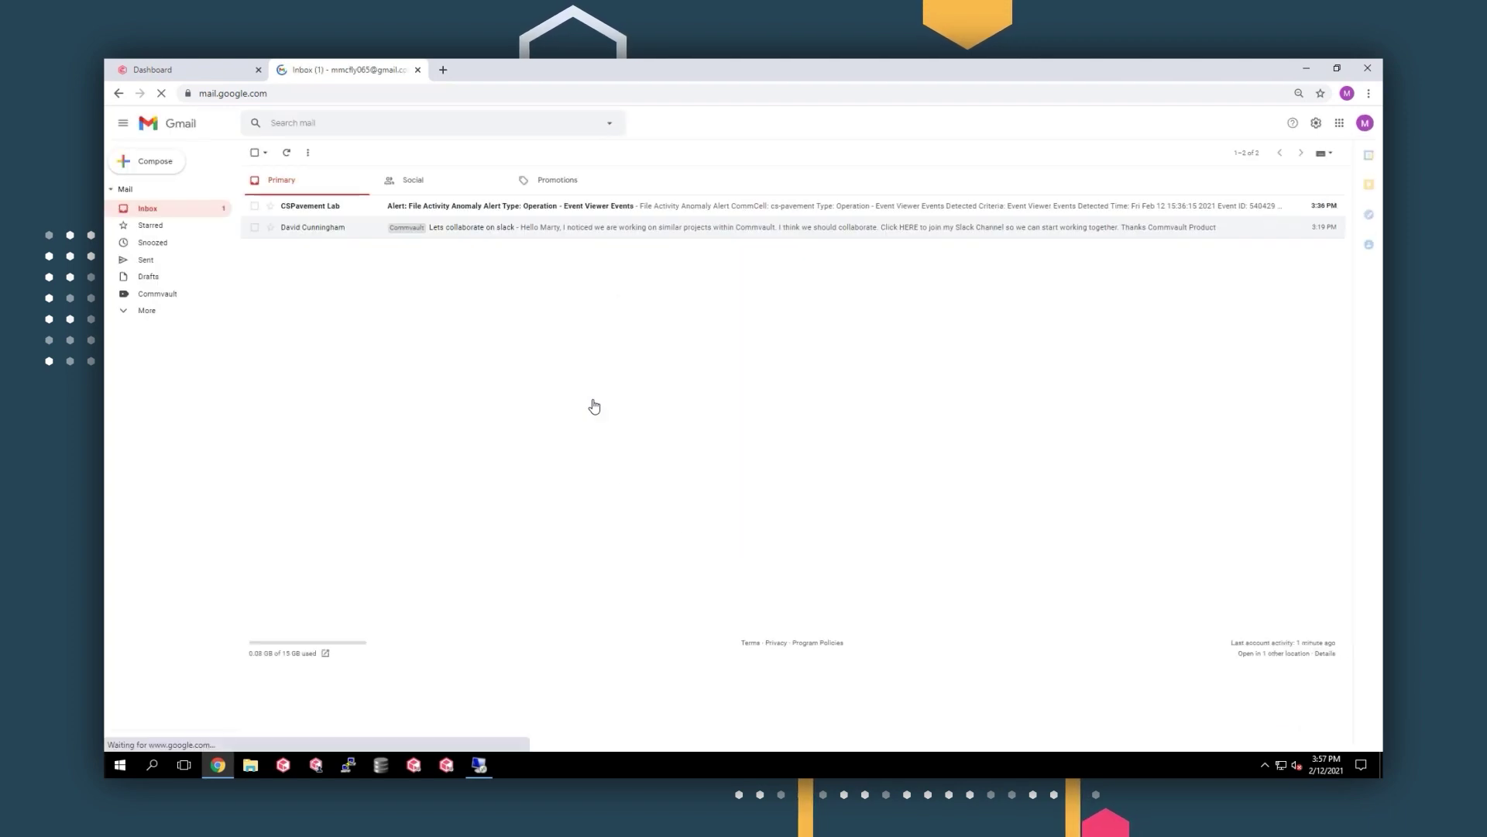
{"action": "left_click", "coordinate": [531, 206]}
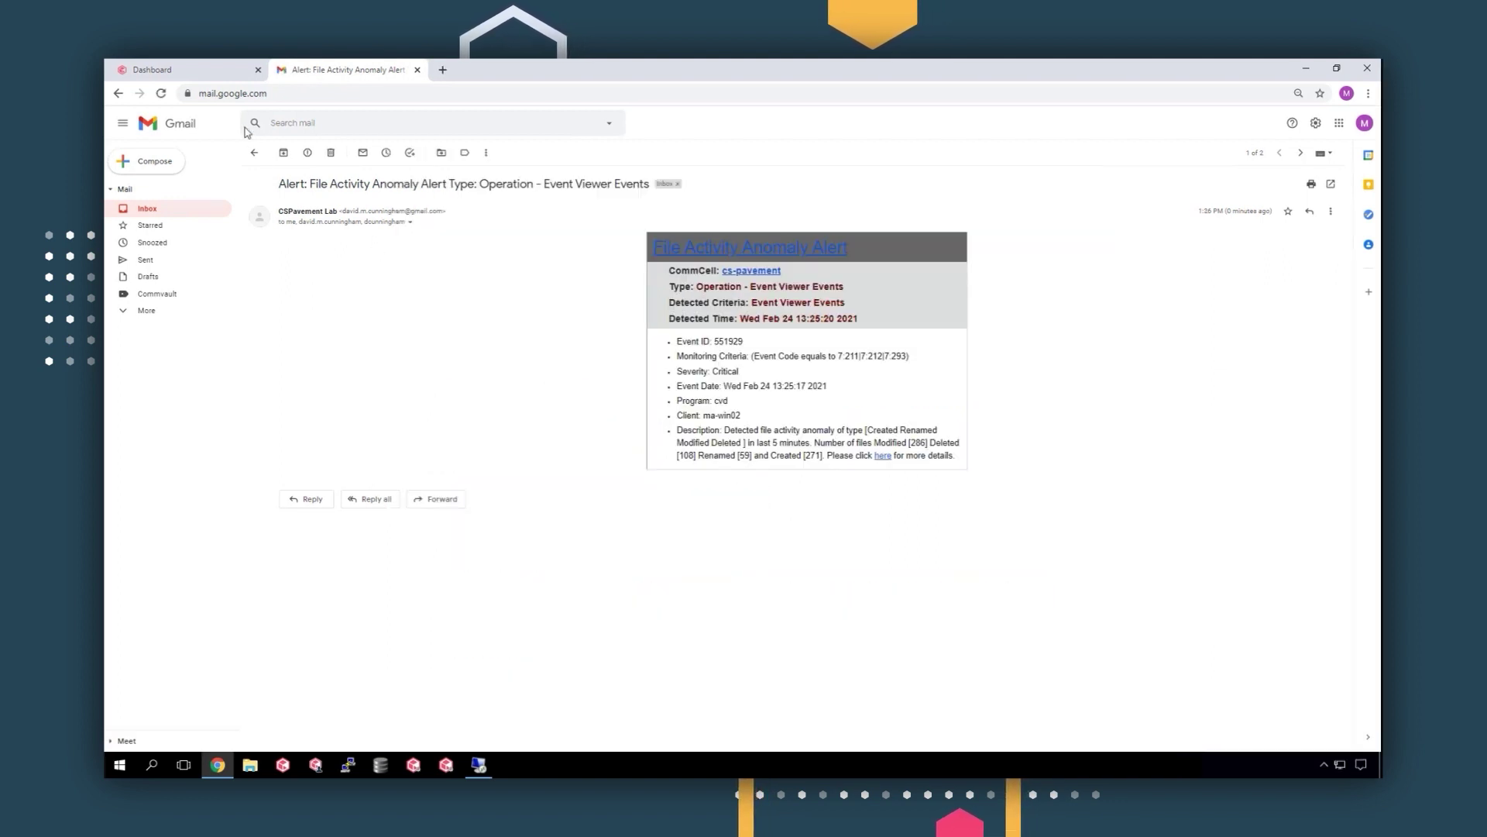
Go to Monitoring > Unusual file activity to list ma-win02's anomalies.
{"action": "left_click", "coordinate": [211, 74]}
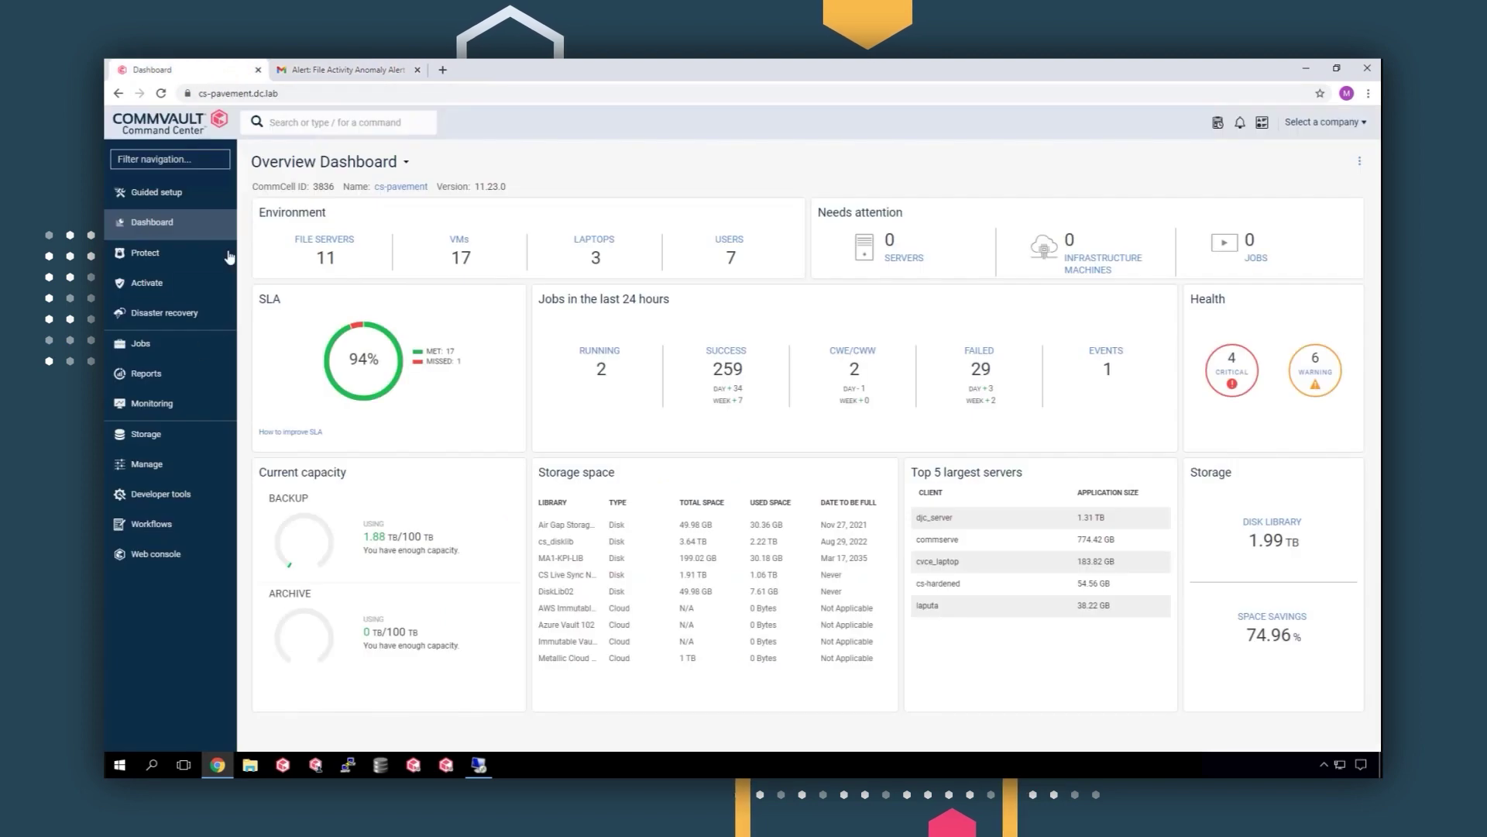
{"action": "left_click", "coordinate": [149, 403]}
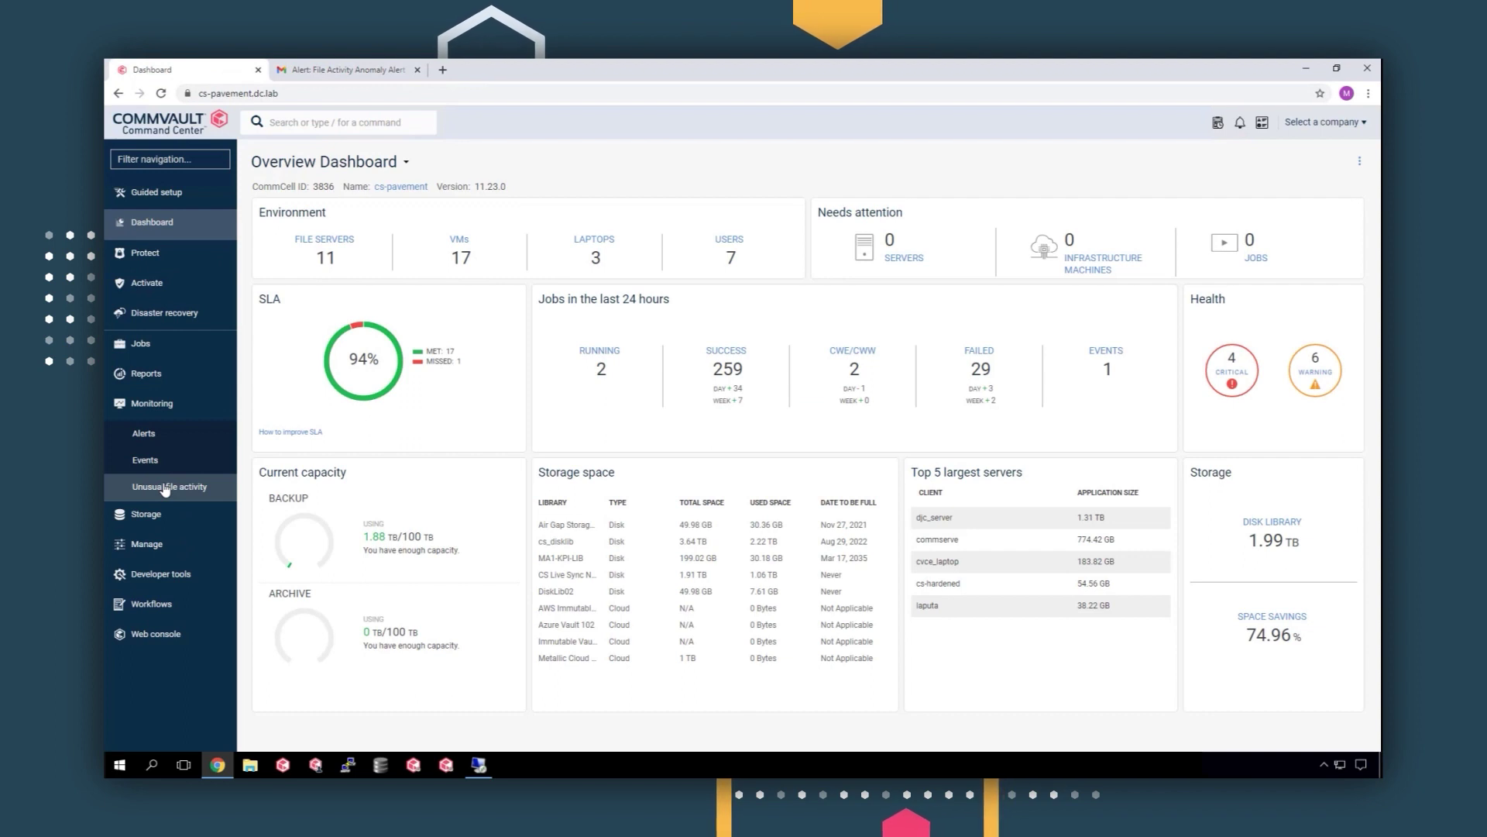
{"action": "left_click", "coordinate": [165, 486]}
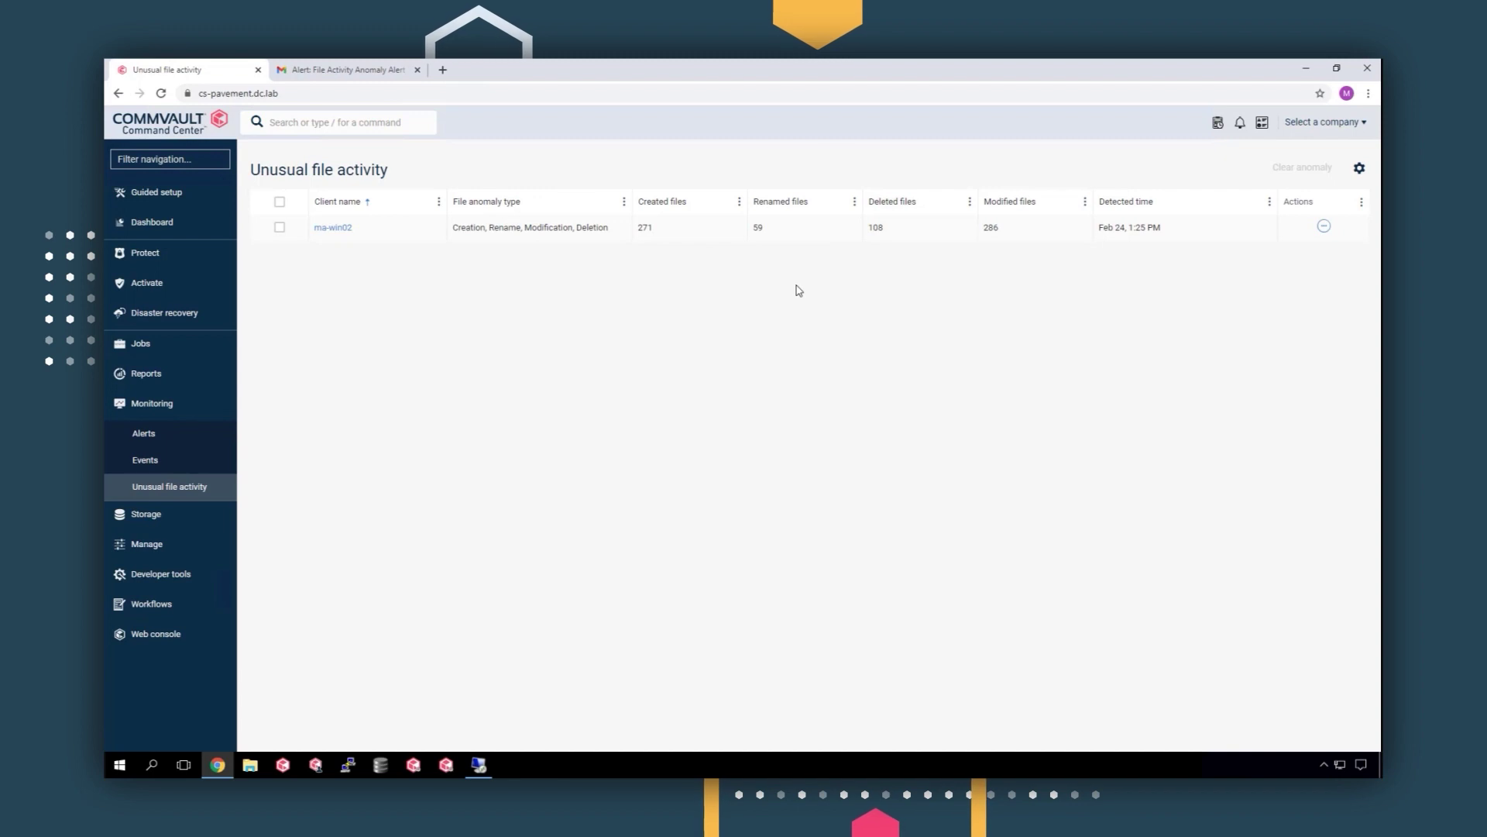
Open ma-win02's anomaly details, filter paths to F:\, and start restoring F:\certs.
{"action": "left_click", "coordinate": [334, 228]}
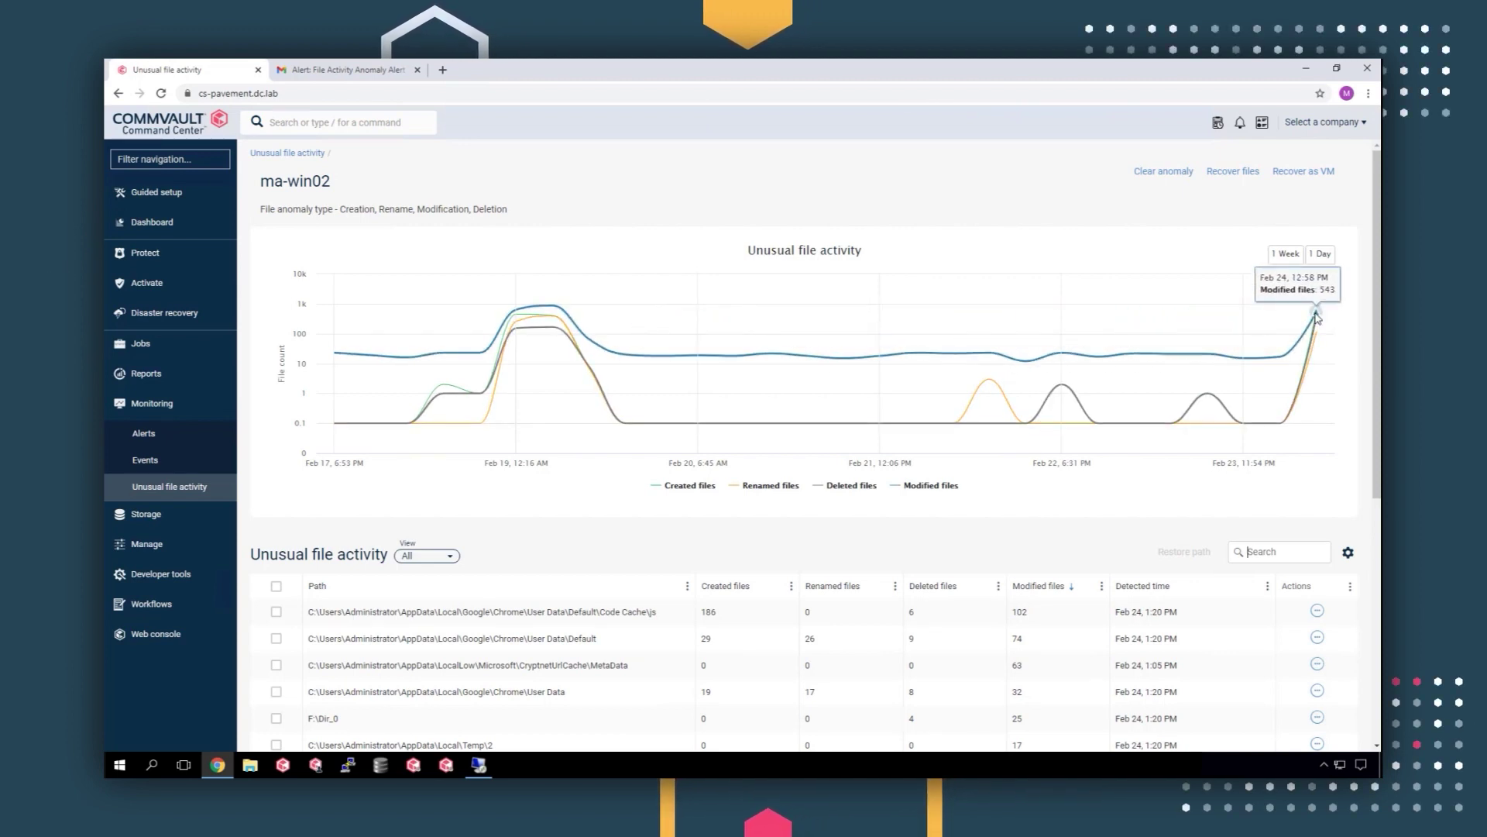
{"action": "scroll", "coordinate": [1372, 355], "scroll_direction": "down", "scroll_amount": 1}
{"action": "scroll", "coordinate": [1372, 356], "scroll_direction": "down", "scroll_amount": 3}
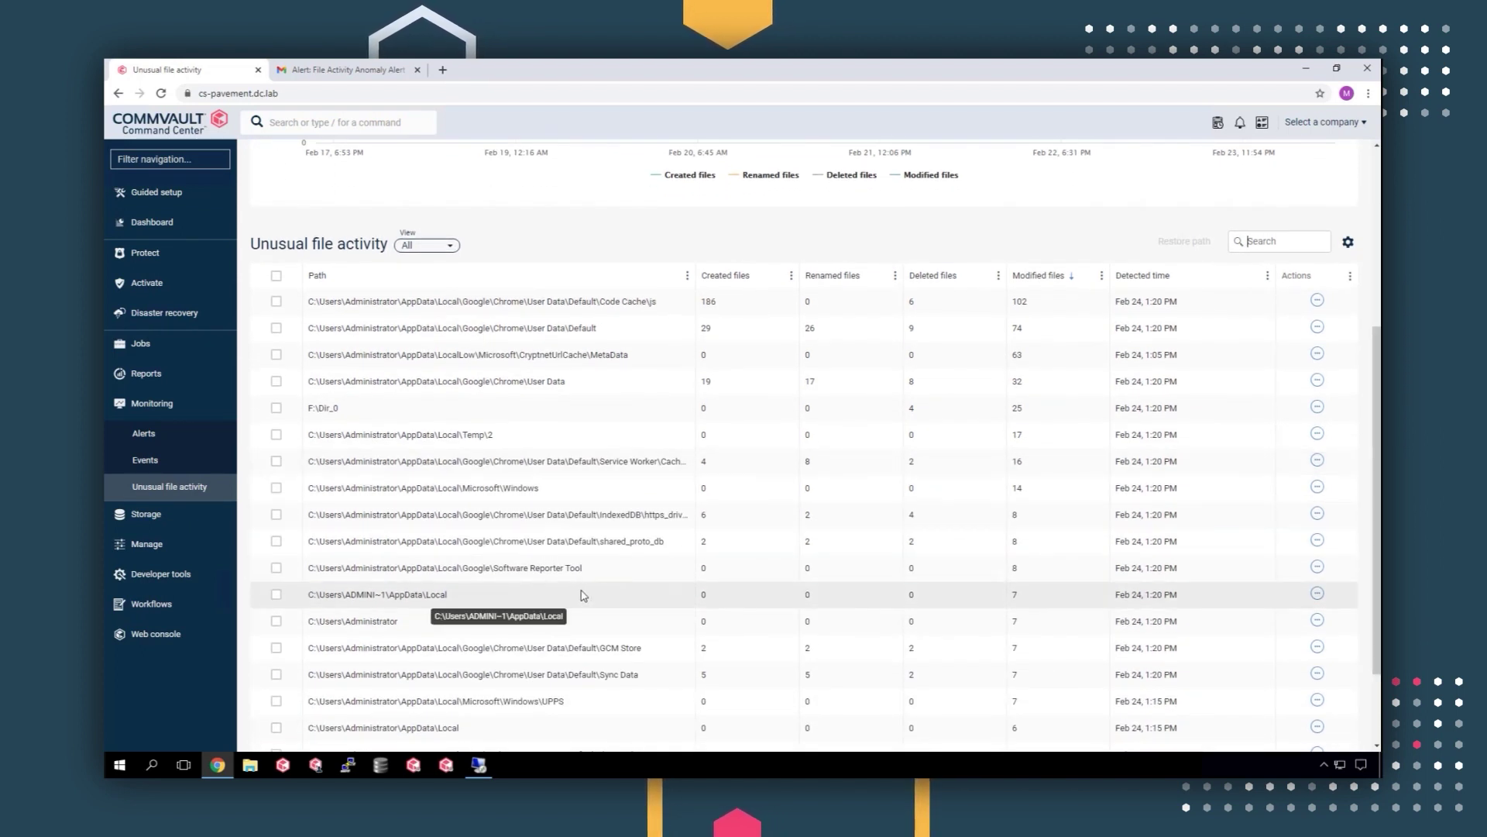
{"action": "left_click", "coordinate": [620, 594]}
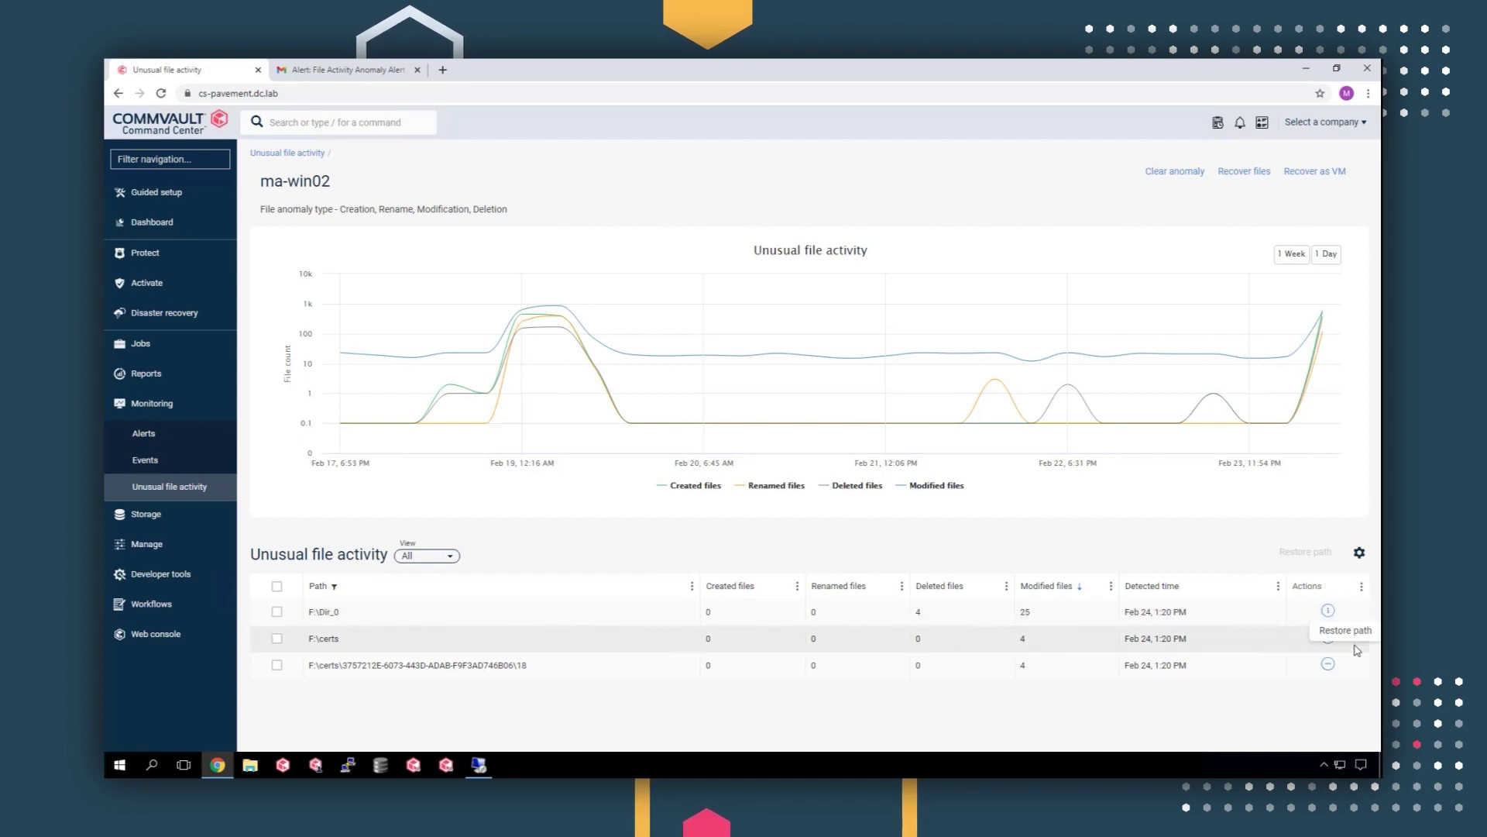
{"action": "left_click", "coordinate": [1327, 637]}
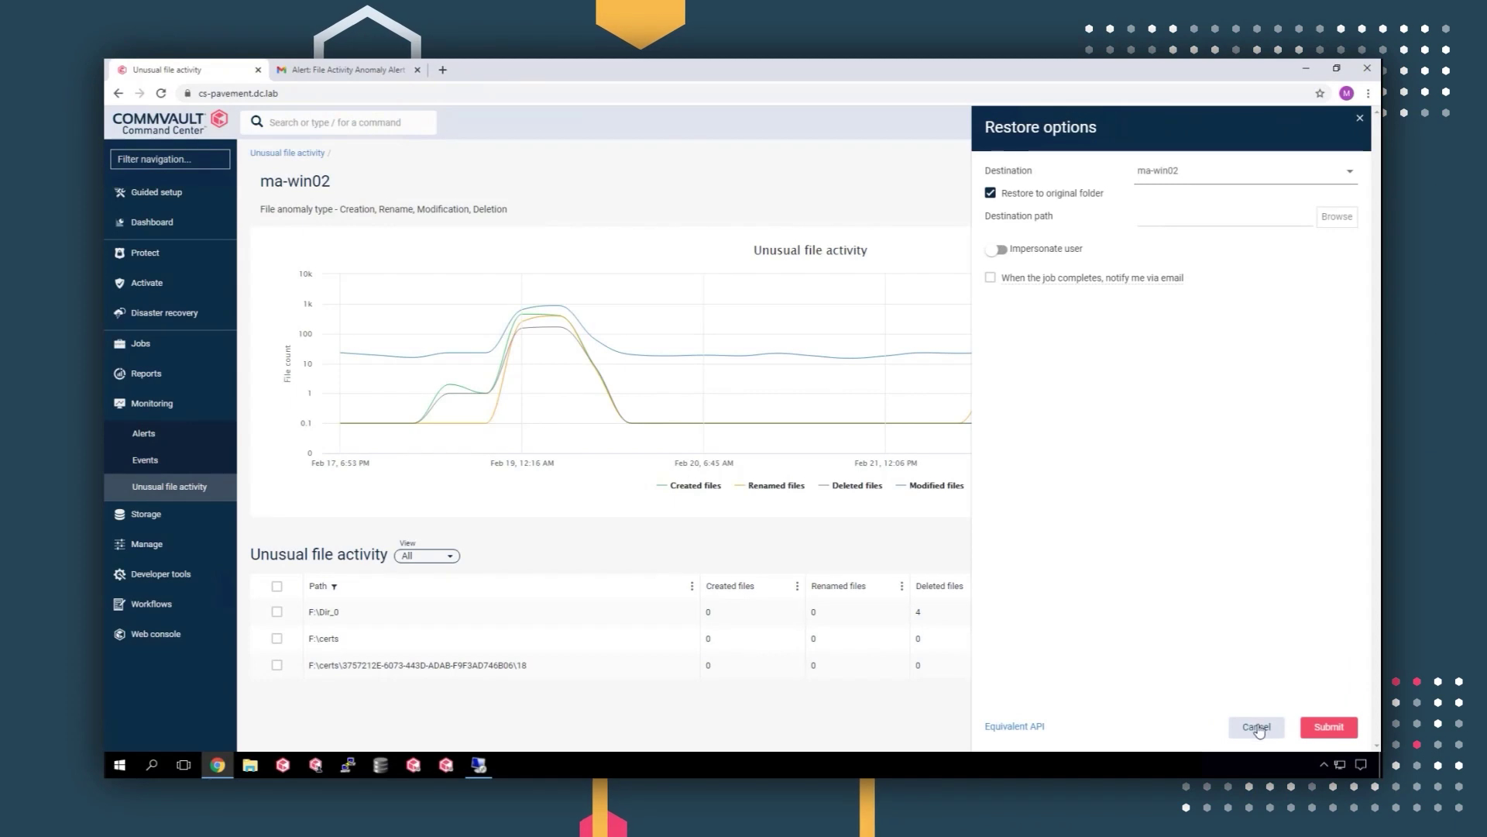
Cancel the path restore and pick Threat Scan as the recover-as-VM target.
{"action": "left_click", "coordinate": [1258, 728]}
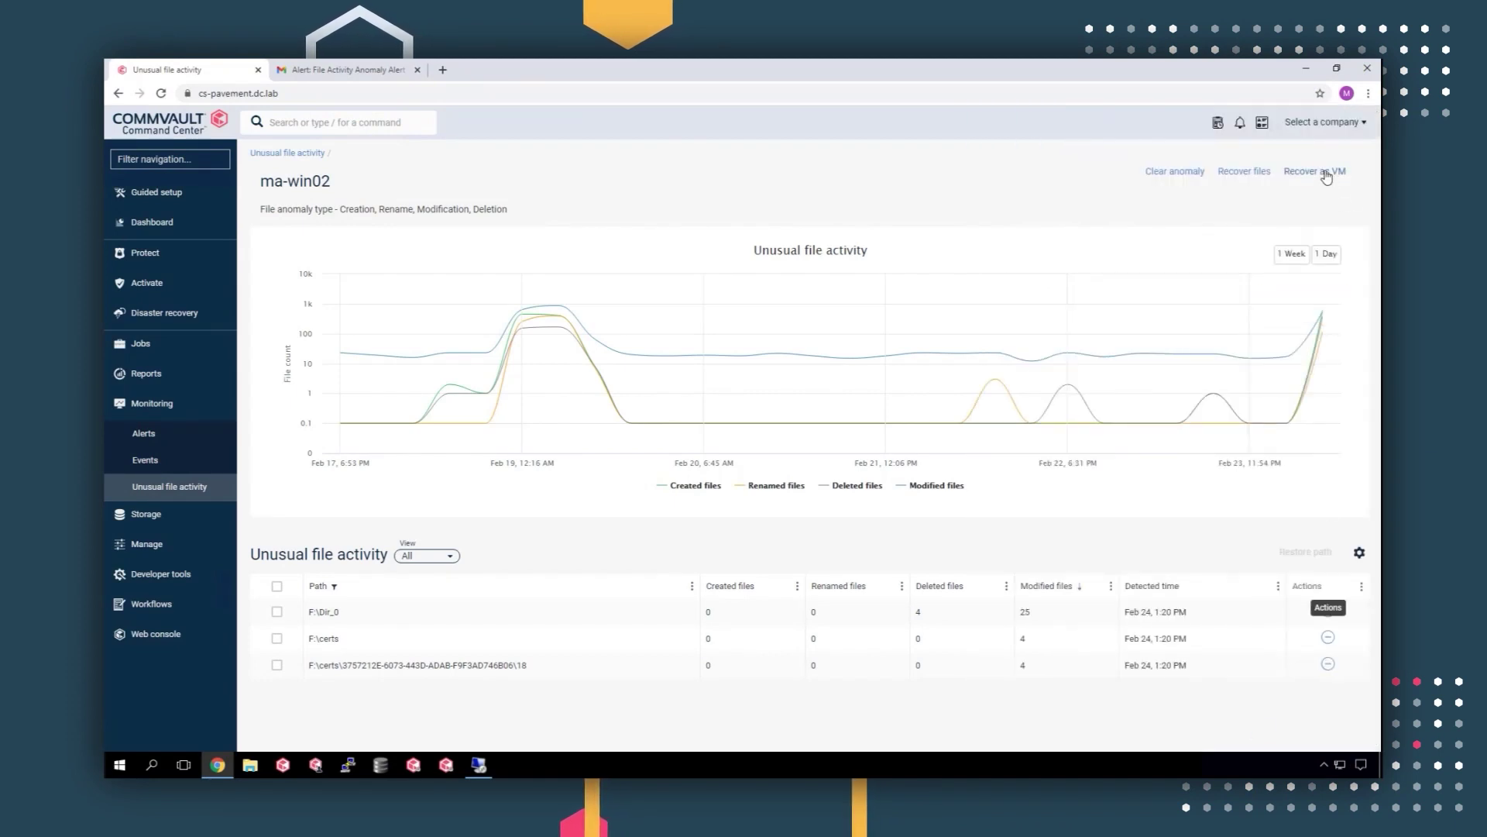
{"action": "left_click", "coordinate": [1325, 172]}
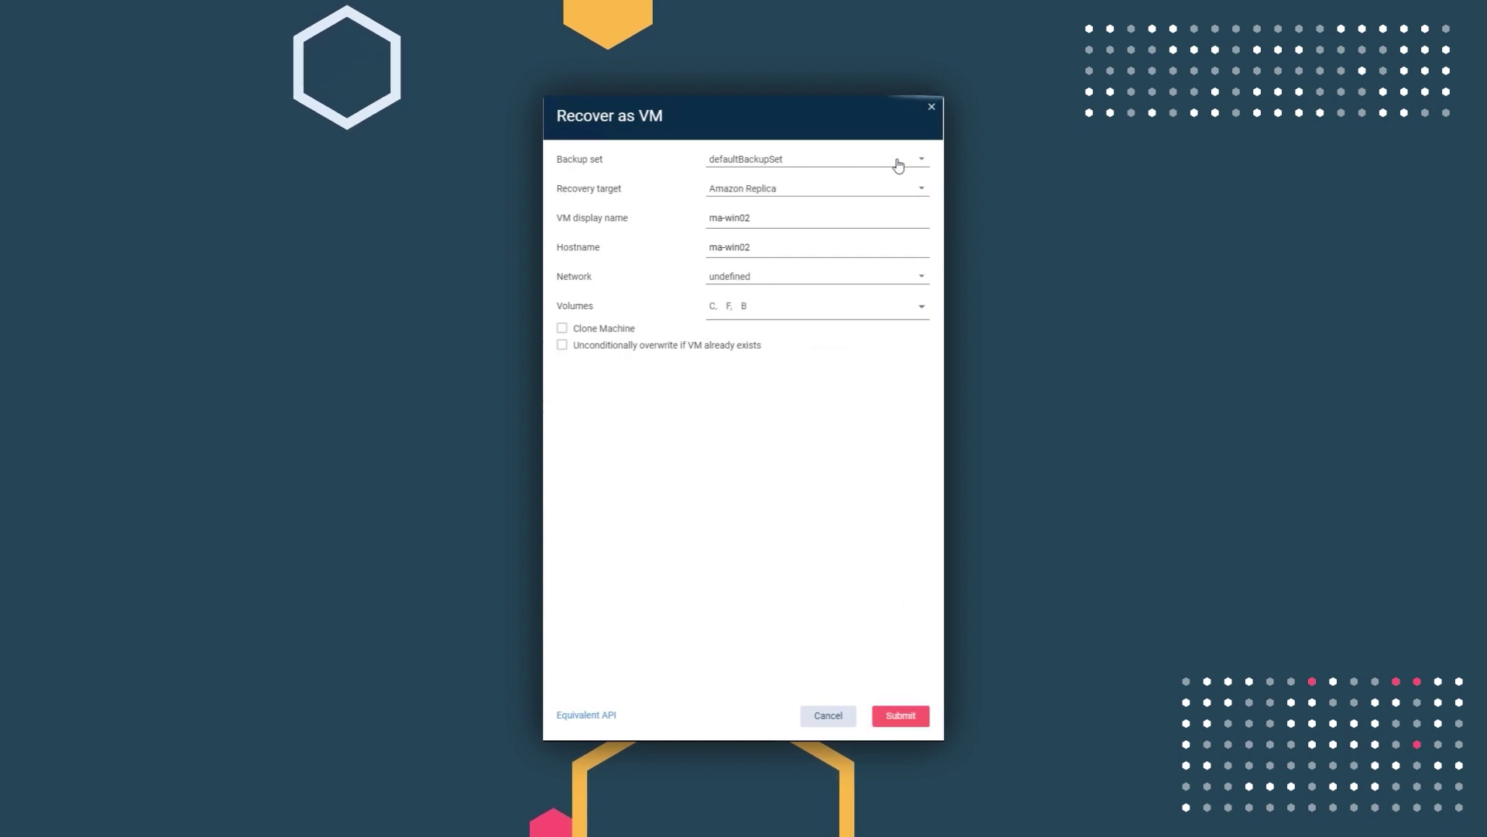
{"action": "left_click", "coordinate": [913, 193]}
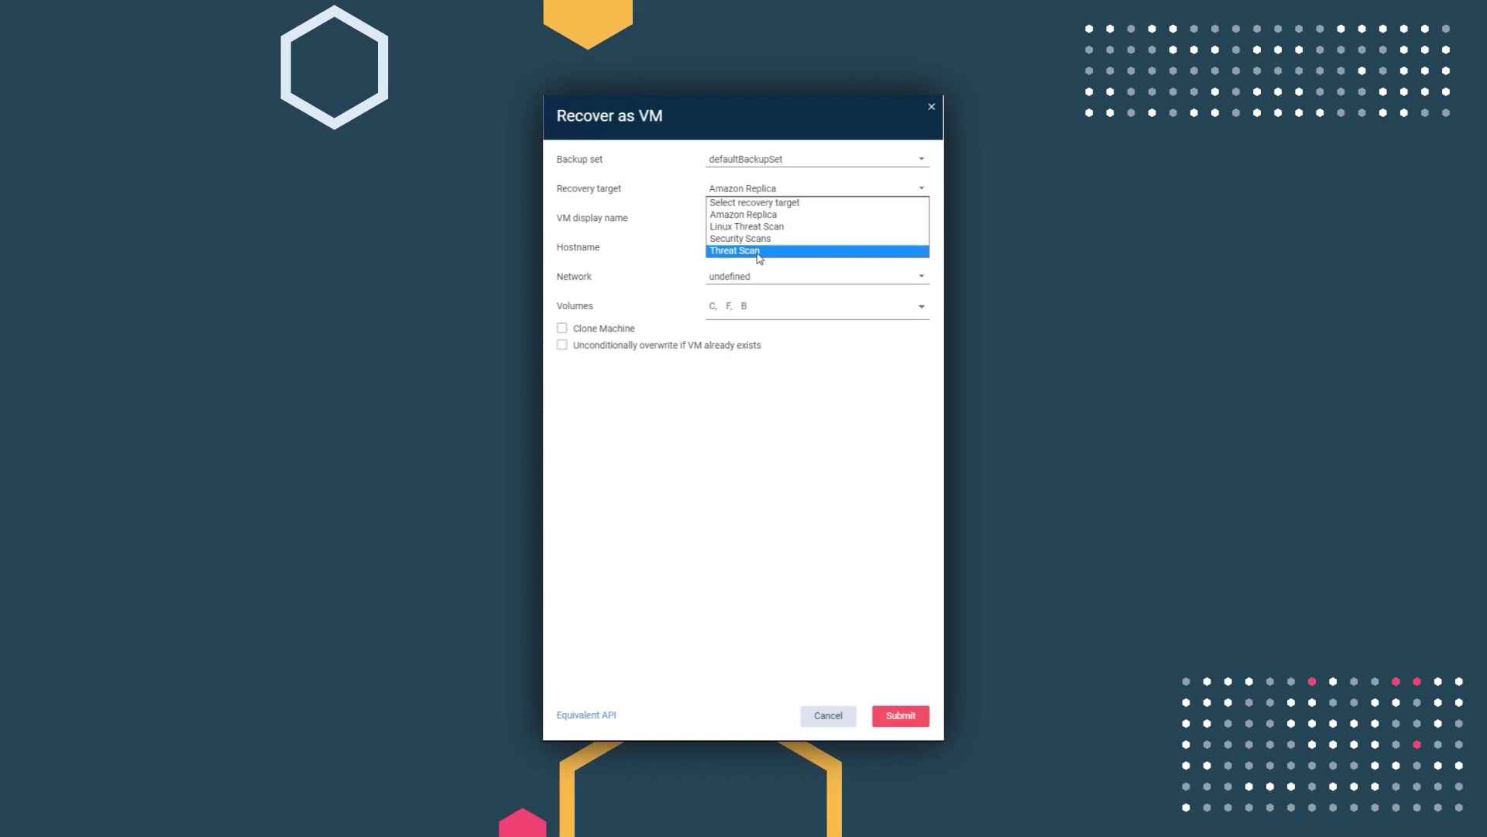
{"action": "left_click", "coordinate": [755, 250]}
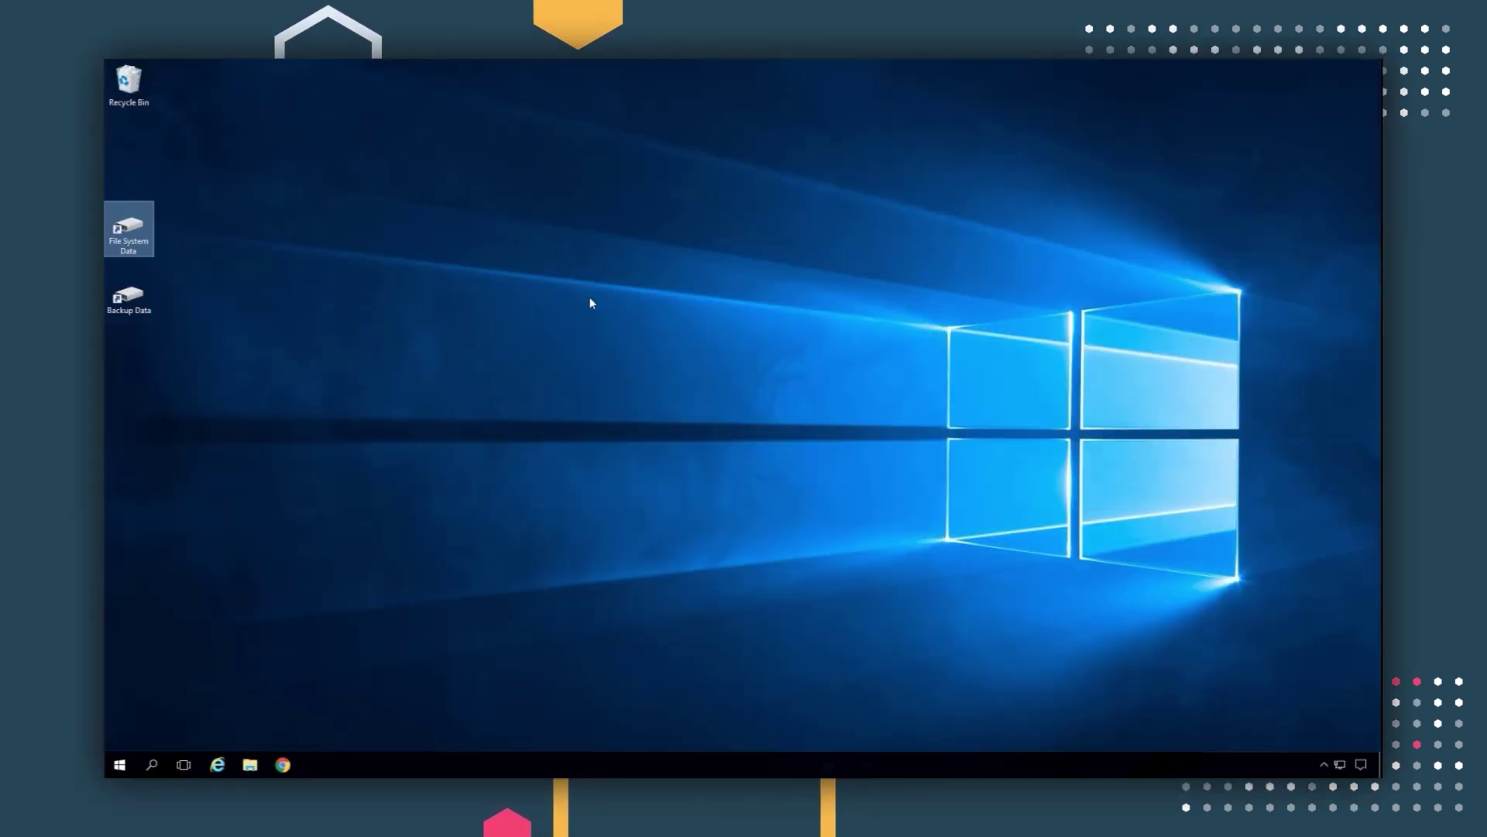
Delete the Slack channel vCard.exe download from the Downloads folder.
{"action": "left_click", "coordinate": [248, 767]}
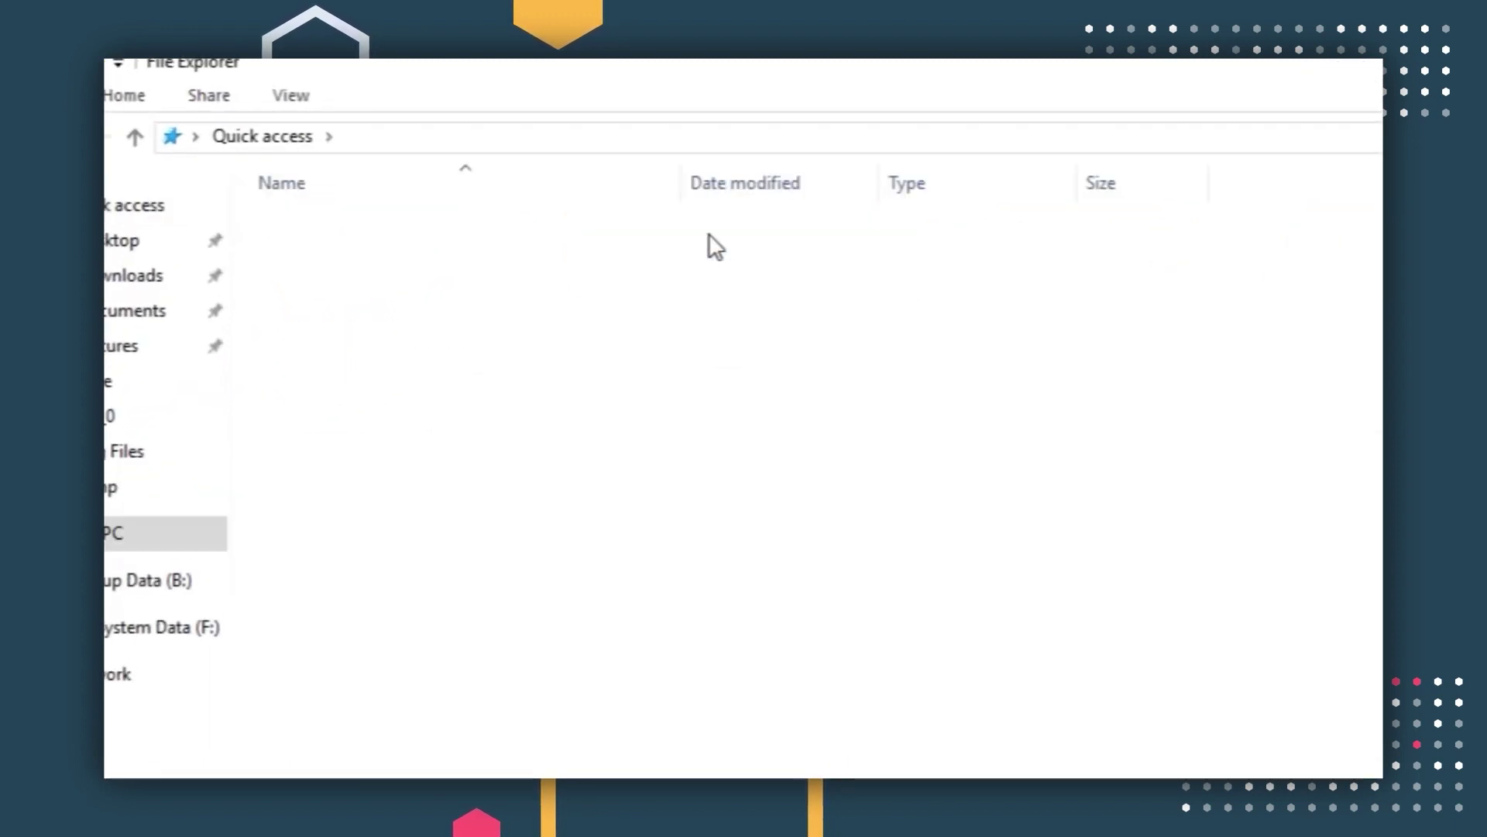
{"action": "right_click", "coordinate": [405, 208]}
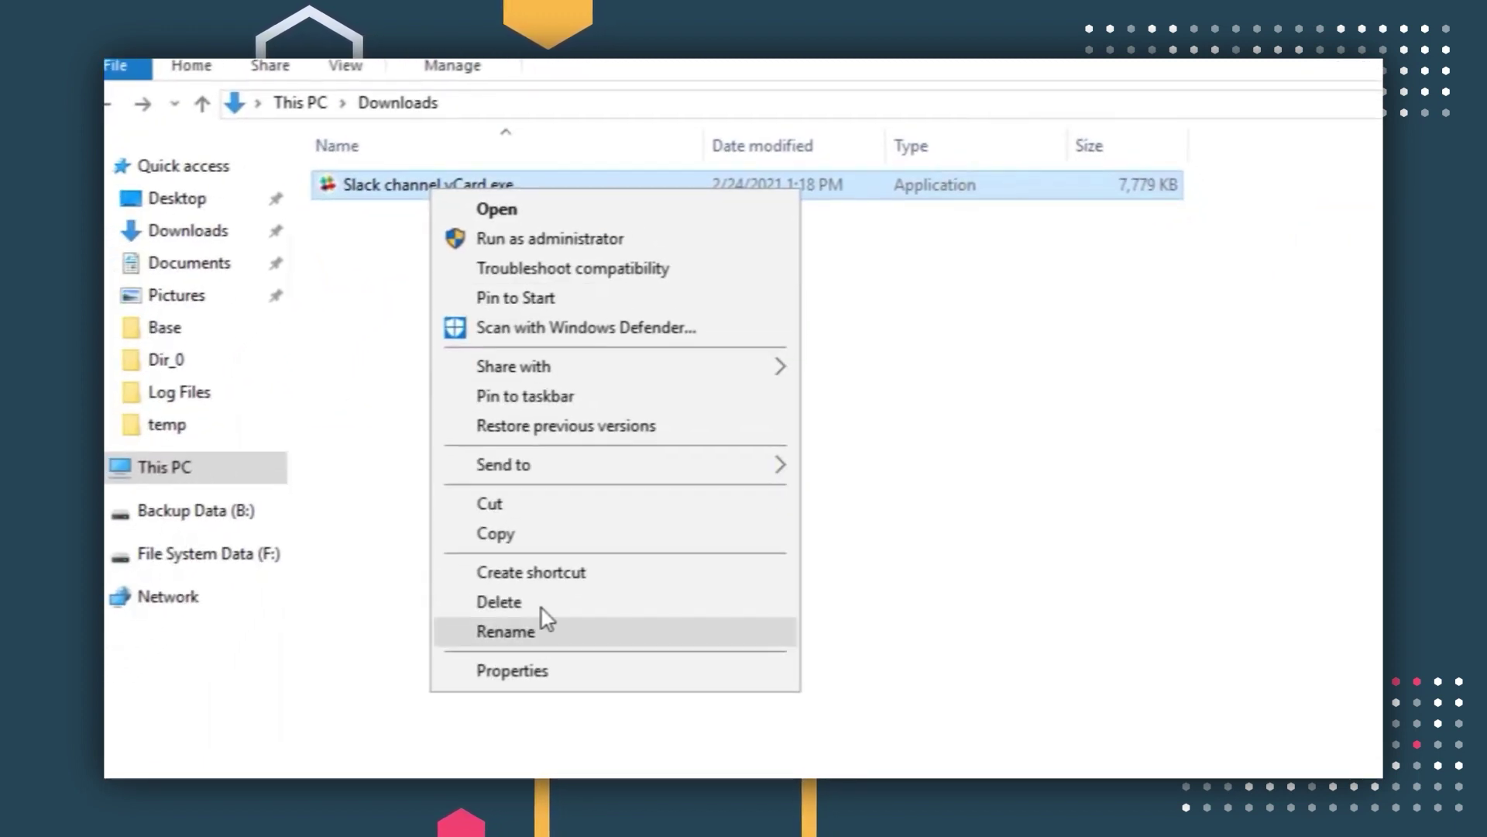
{"action": "left_click", "coordinate": [546, 601]}
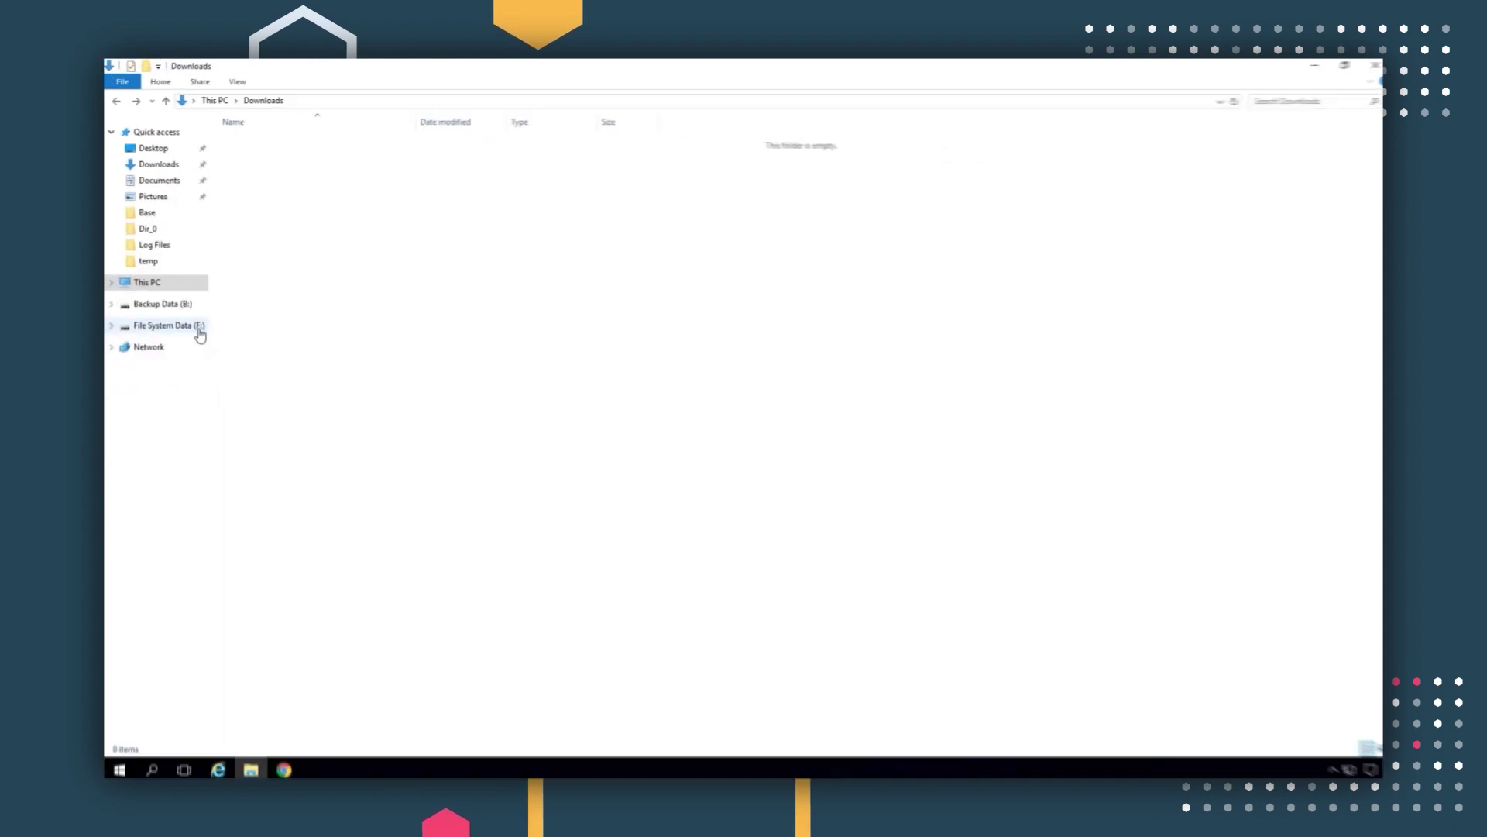
Open F:\Dir_0\File_1.txt to confirm it is encrypted.
{"action": "left_click", "coordinate": [200, 333]}
{"action": "double_click", "coordinate": [292, 154]}
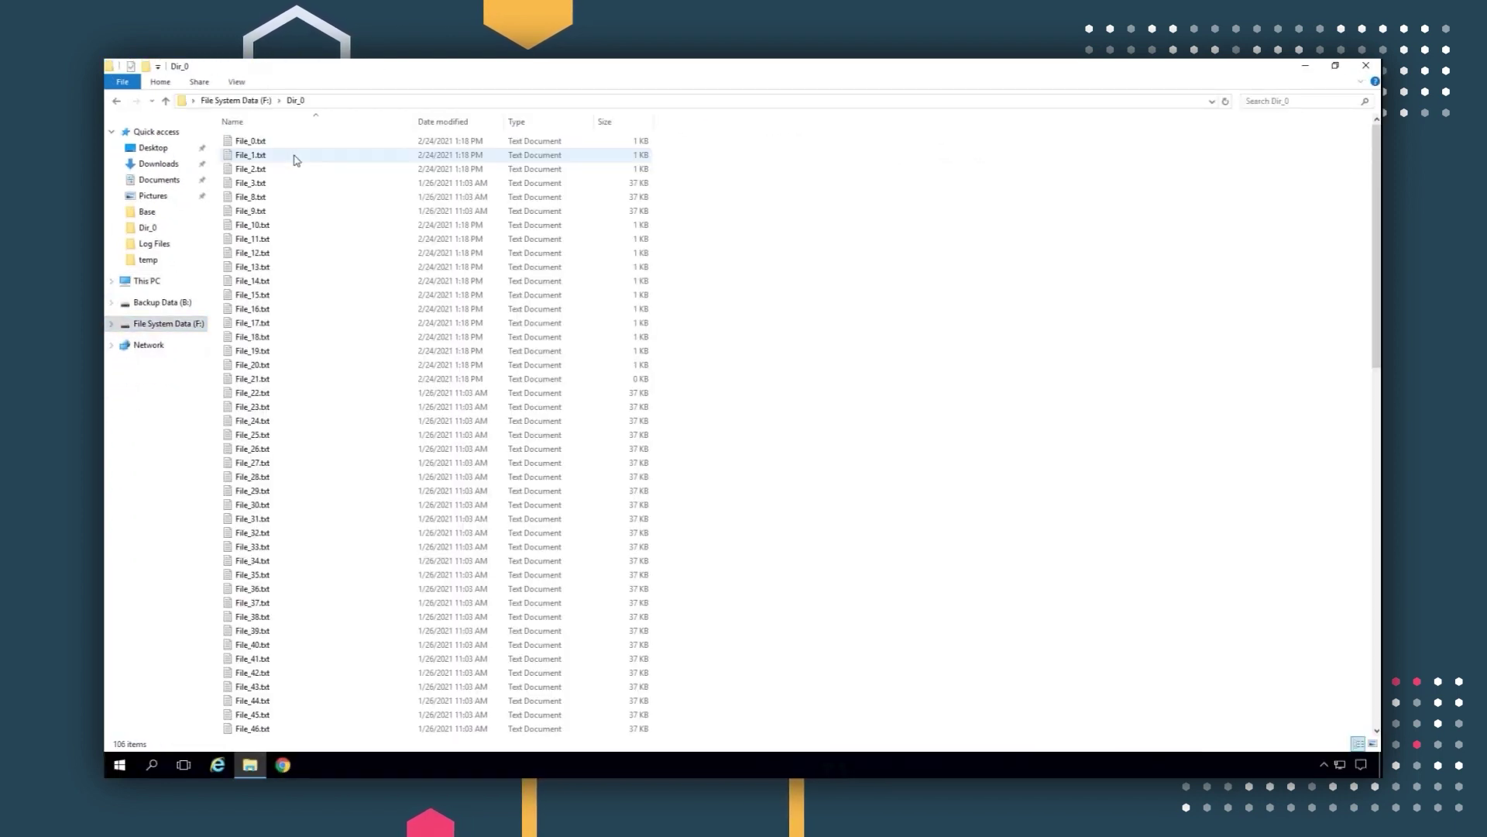
{"action": "double_click", "coordinate": [295, 152]}
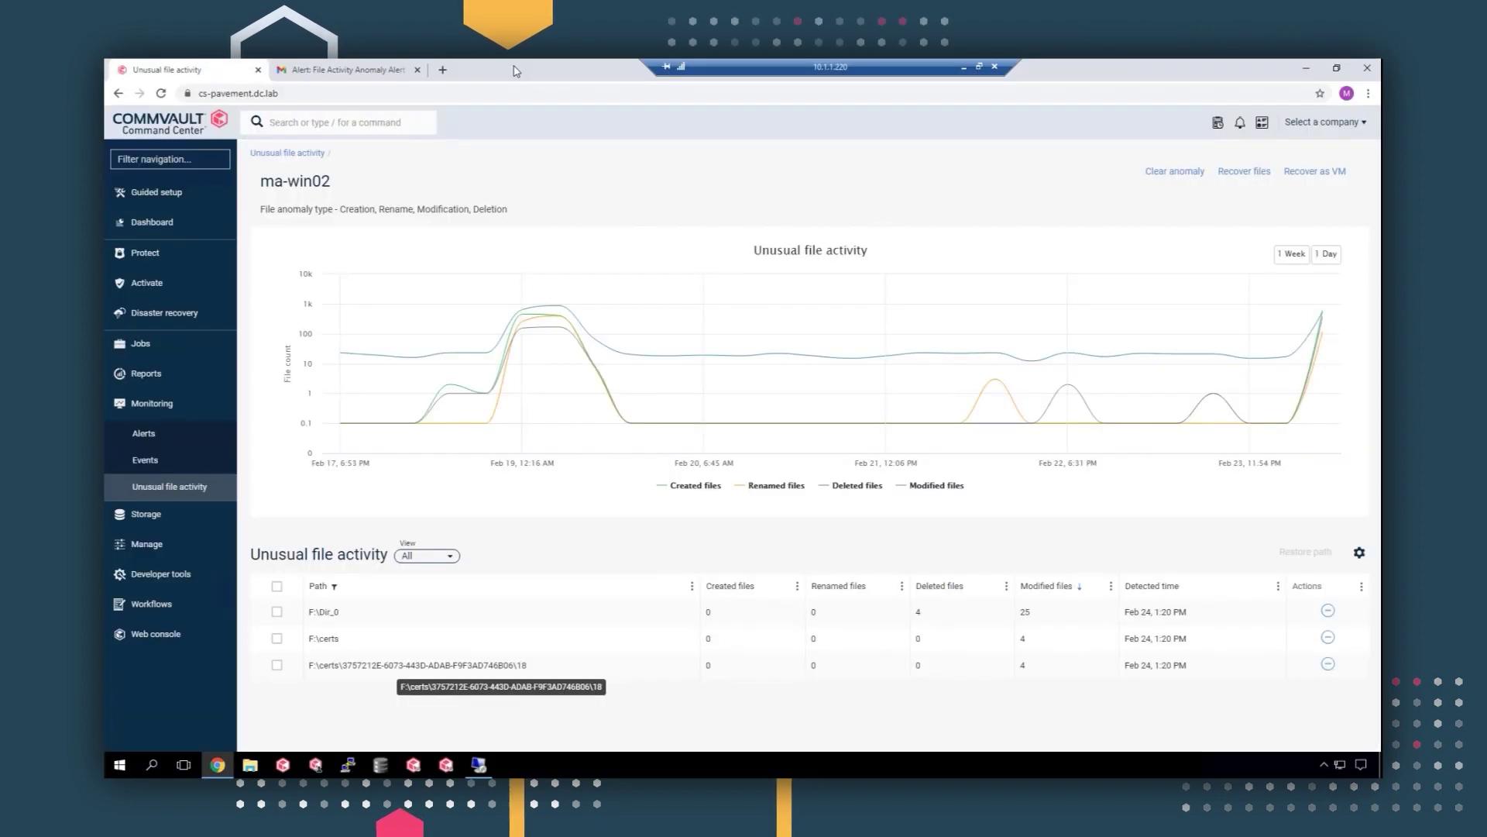
Delete Slack channel vCard.exe from ma-win02's backed-up C:/Users/Administrator/Downloads folder.
{"action": "left_click", "coordinate": [1245, 172]}
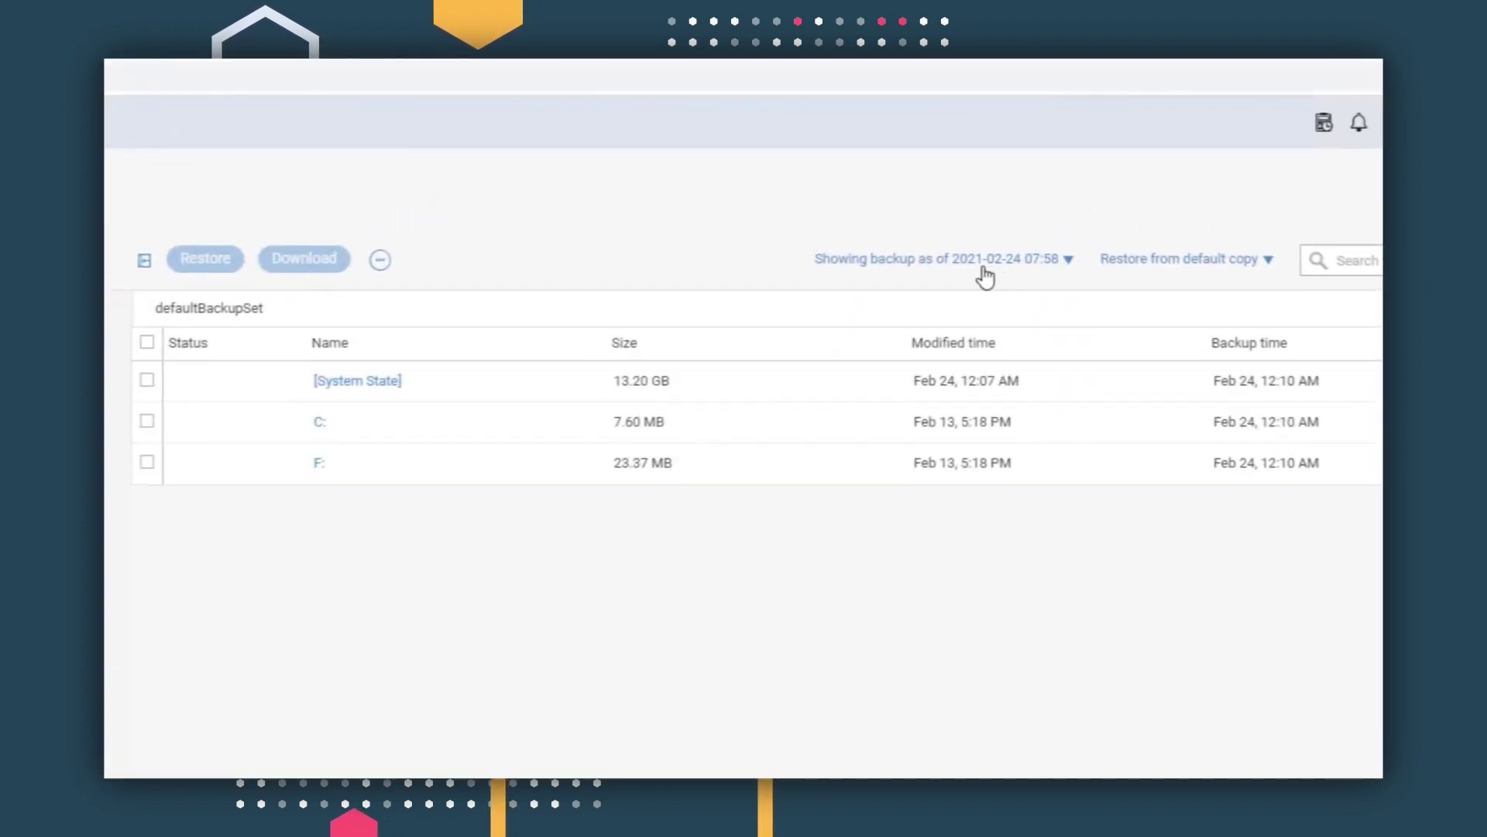
{"action": "left_click", "coordinate": [332, 434]}
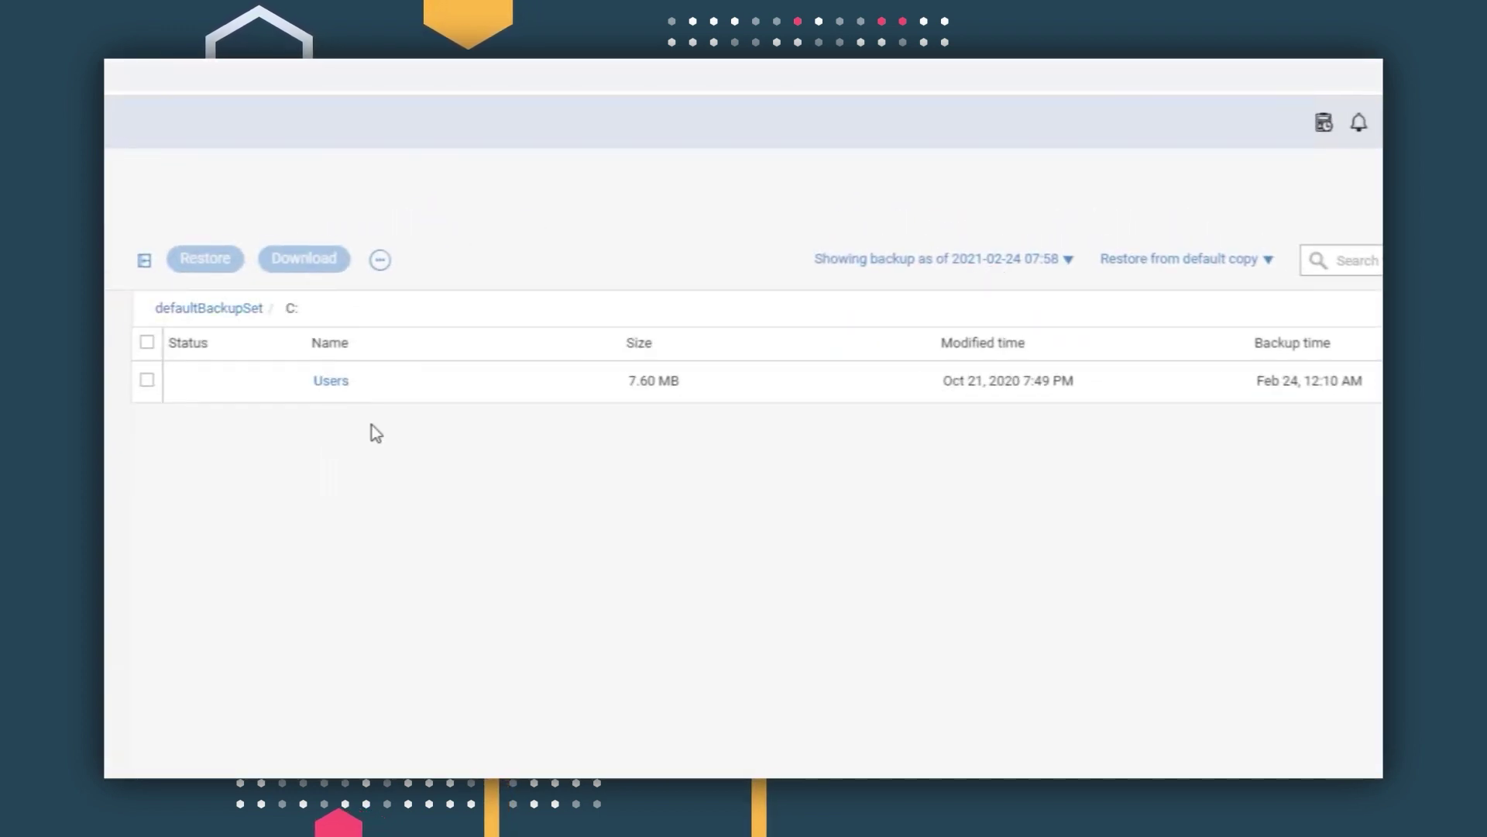
{"action": "left_click", "coordinate": [341, 382]}
{"action": "left_click", "coordinate": [376, 467]}
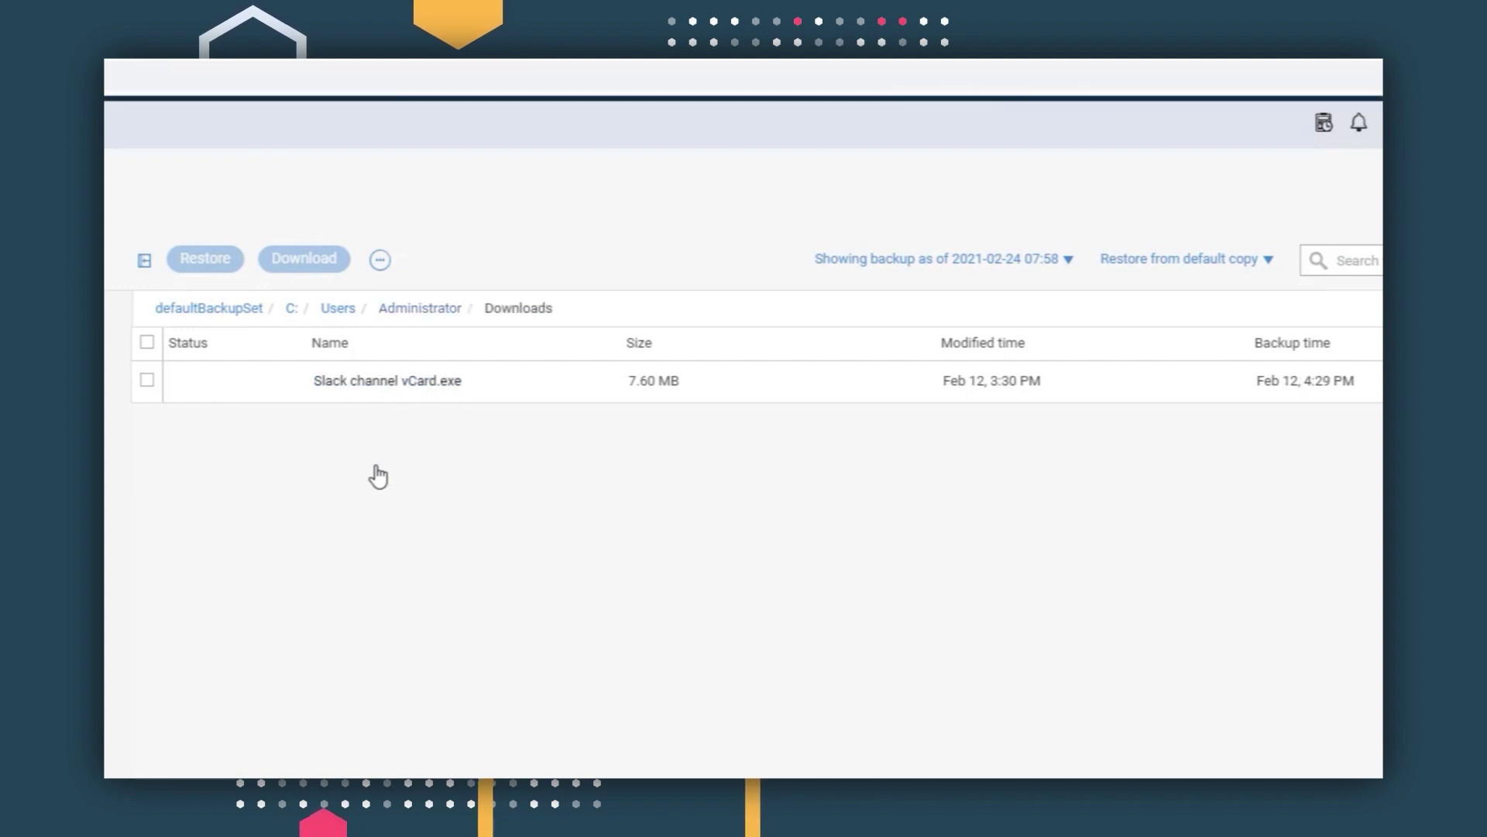
{"action": "key", "text": "ctrl+a"}
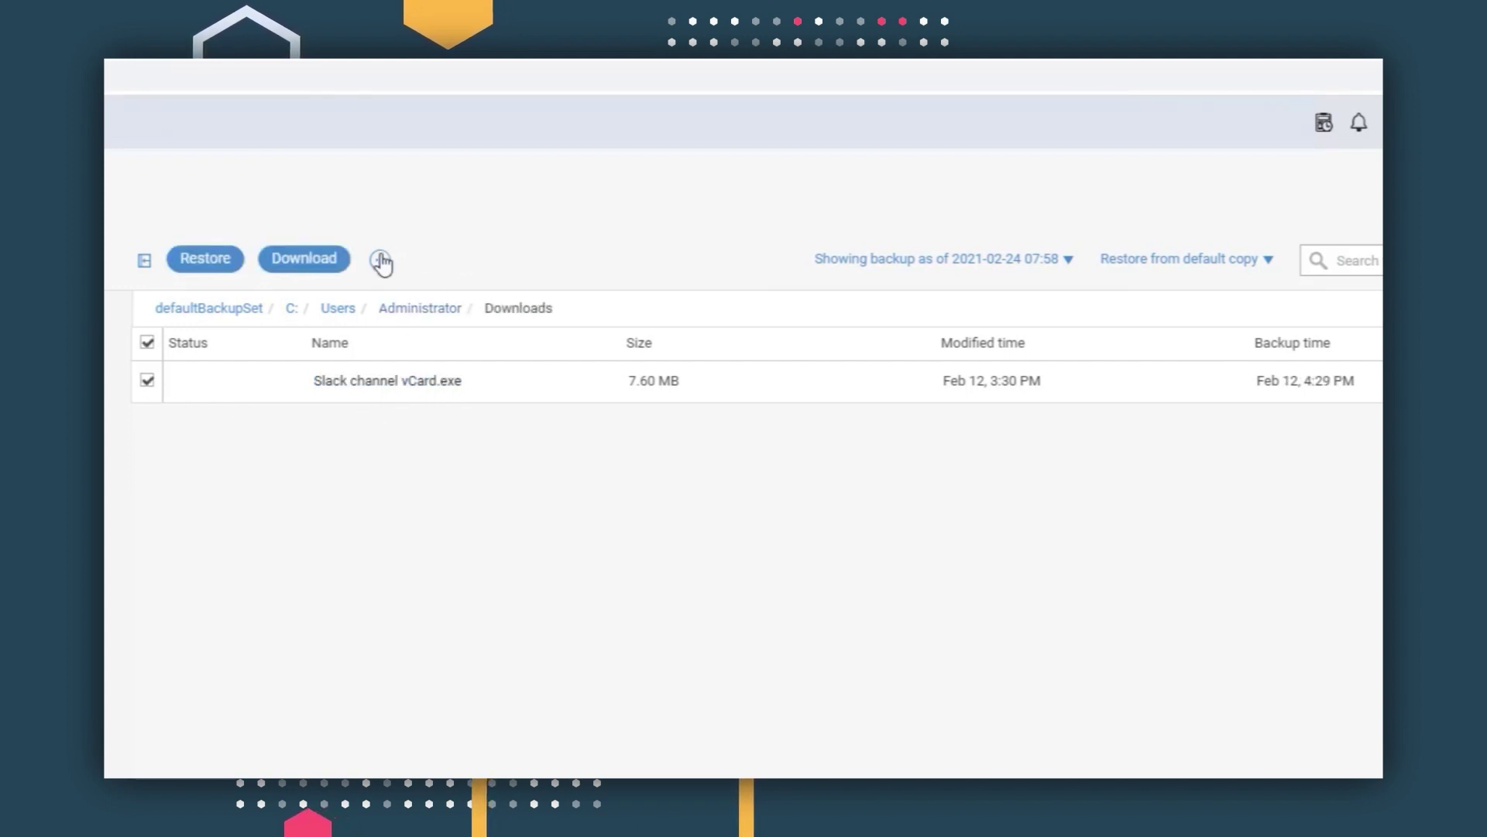
{"action": "left_click", "coordinate": [381, 262]}
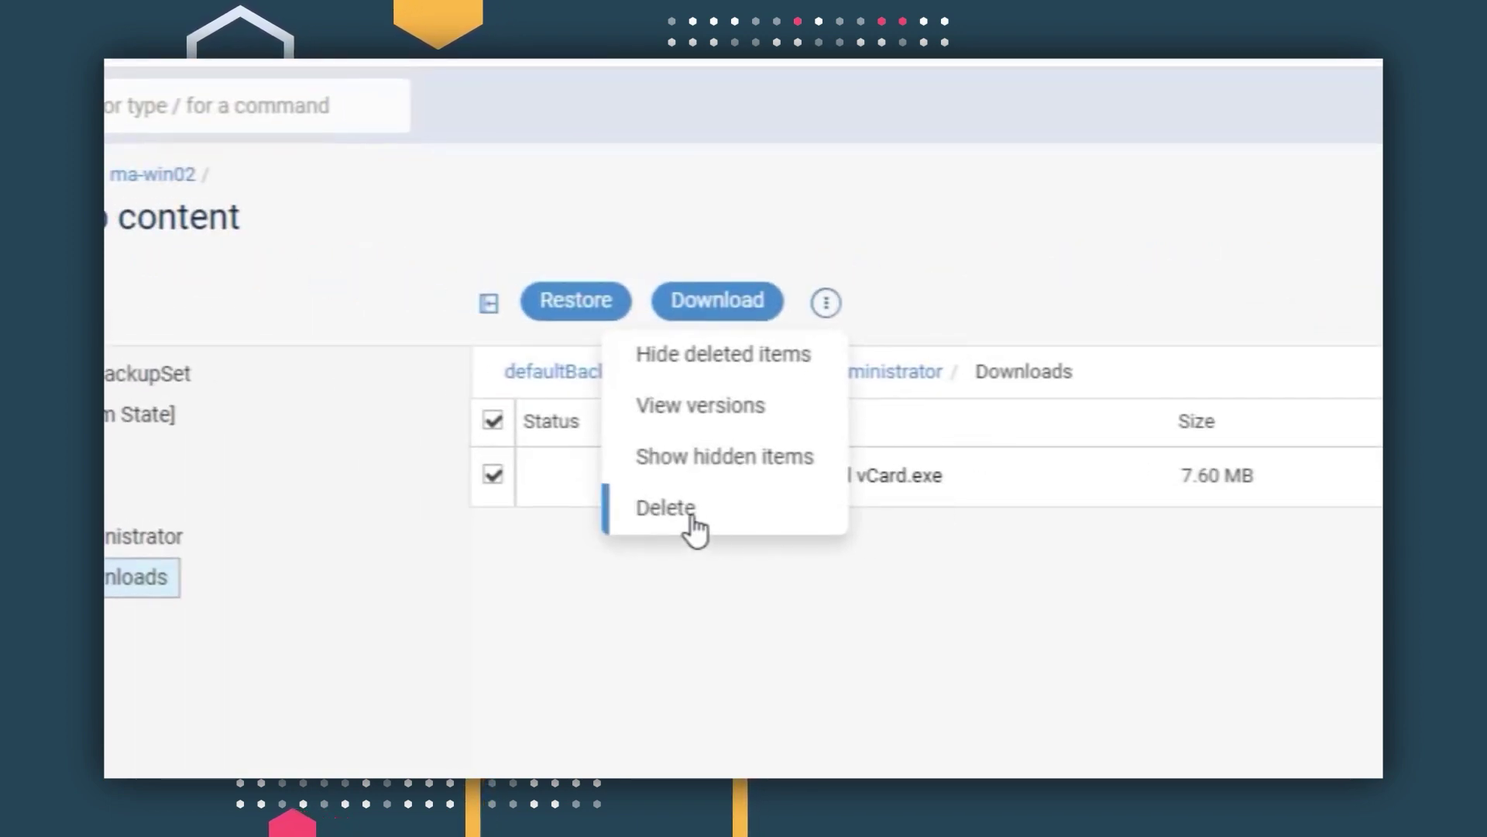
{"action": "left_click", "coordinate": [693, 517]}
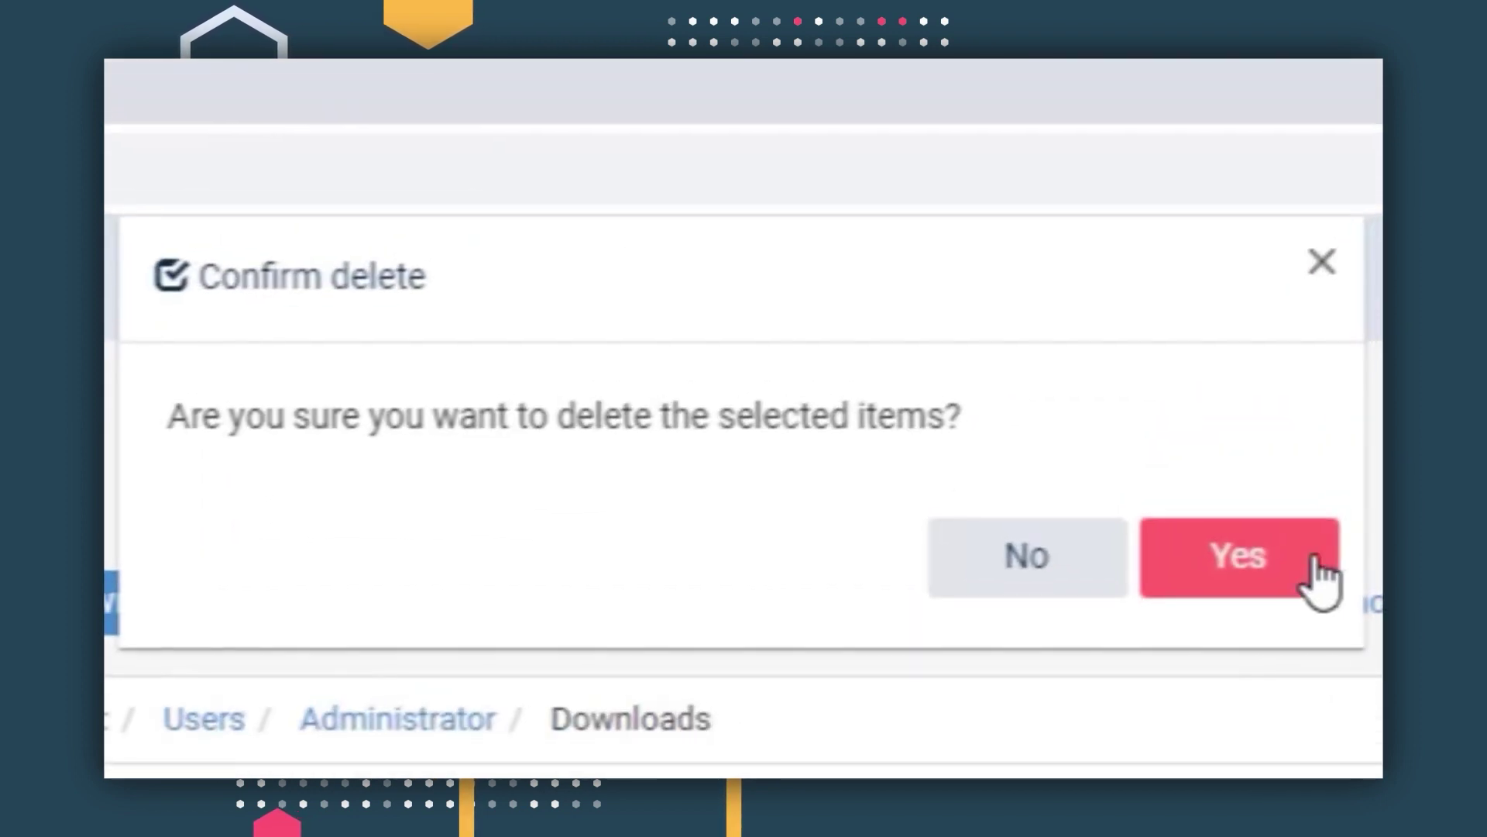
{"action": "left_click", "coordinate": [1314, 558]}
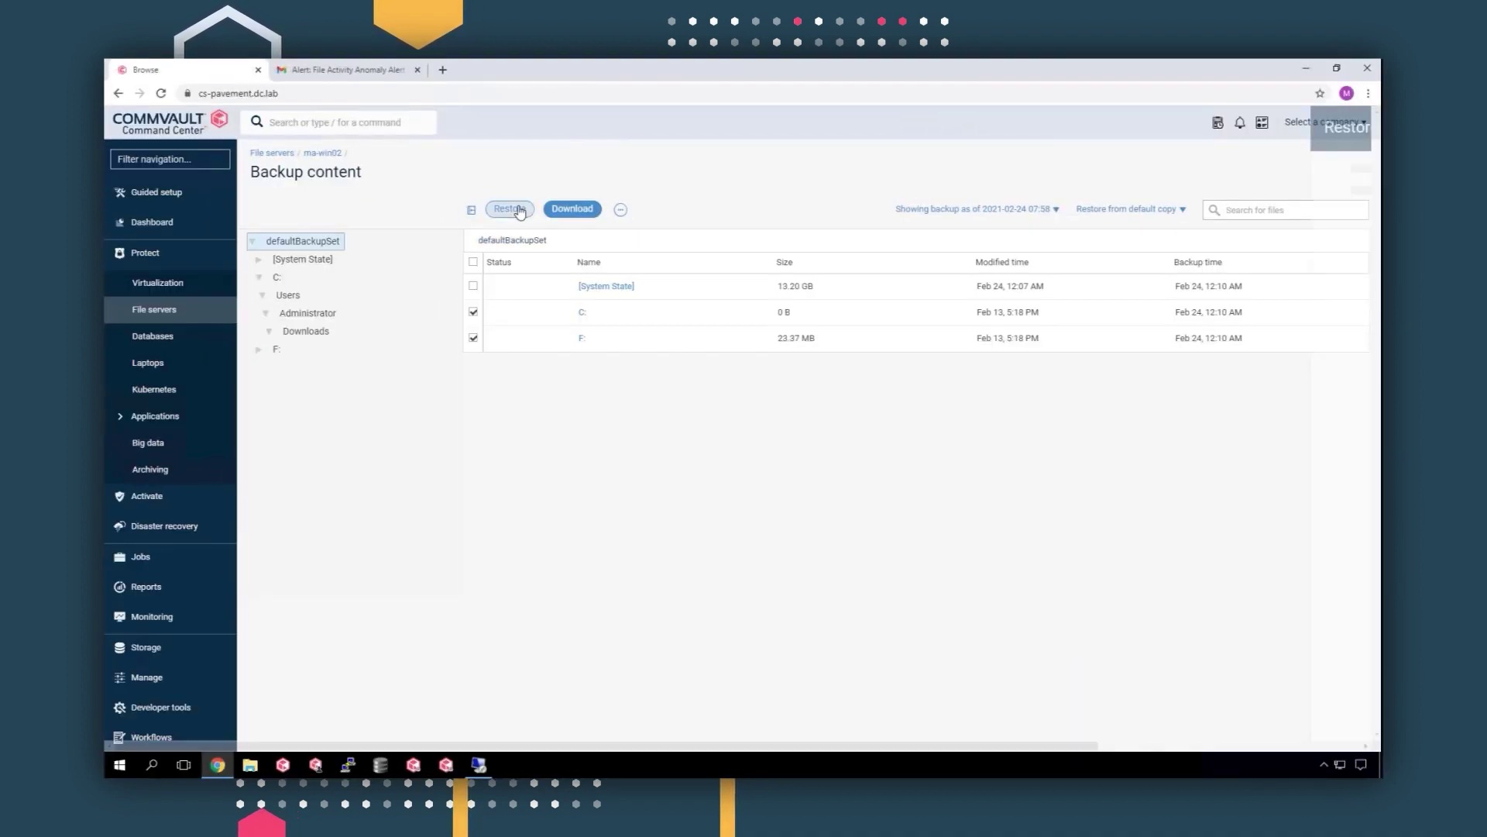
Submit the C: and F: restore to original folders and check it under Active jobs.
{"action": "left_click", "coordinate": [517, 210]}
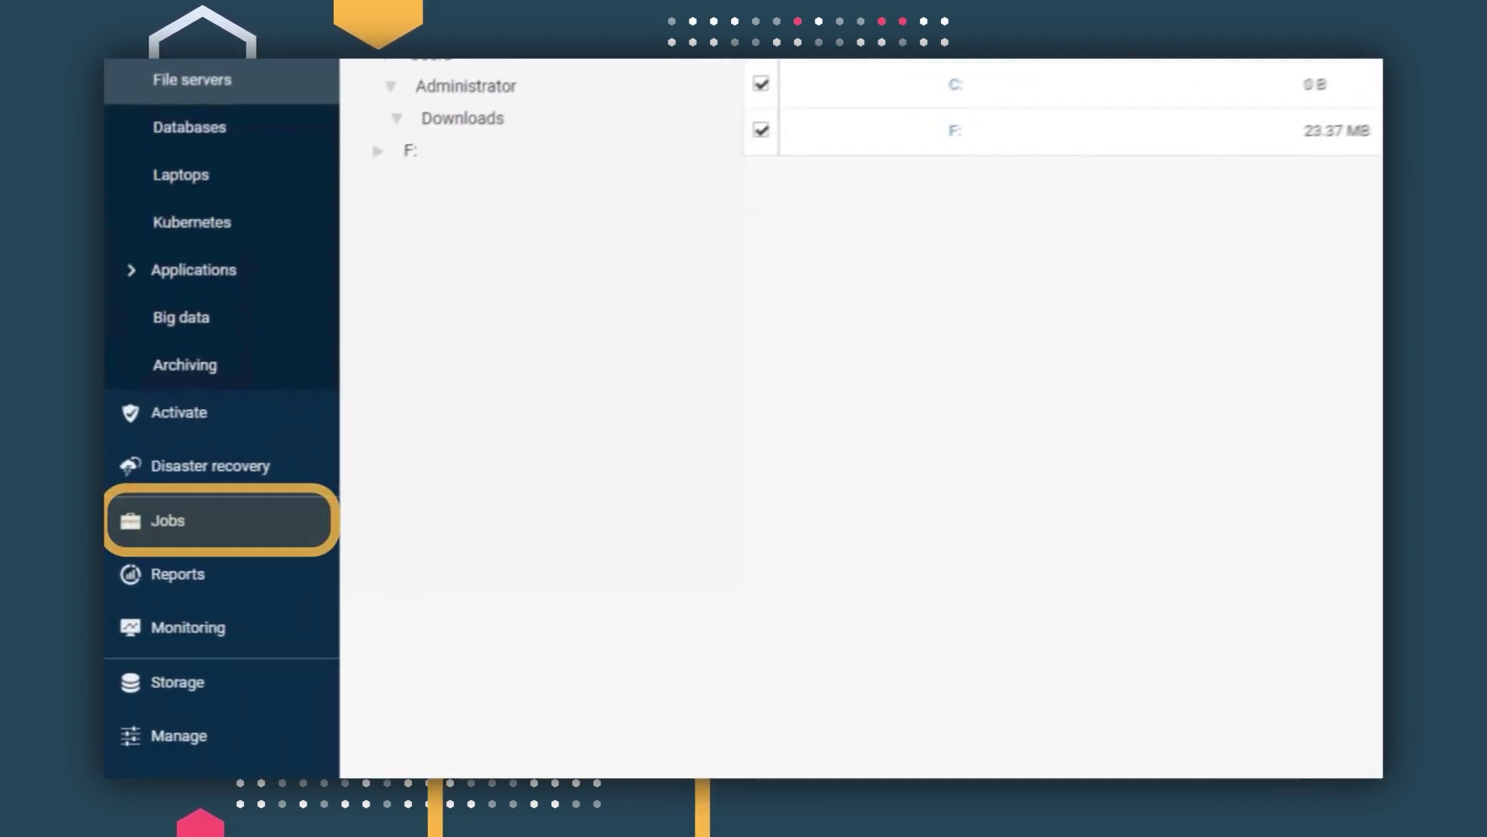
{"action": "left_click", "coordinate": [200, 520]}
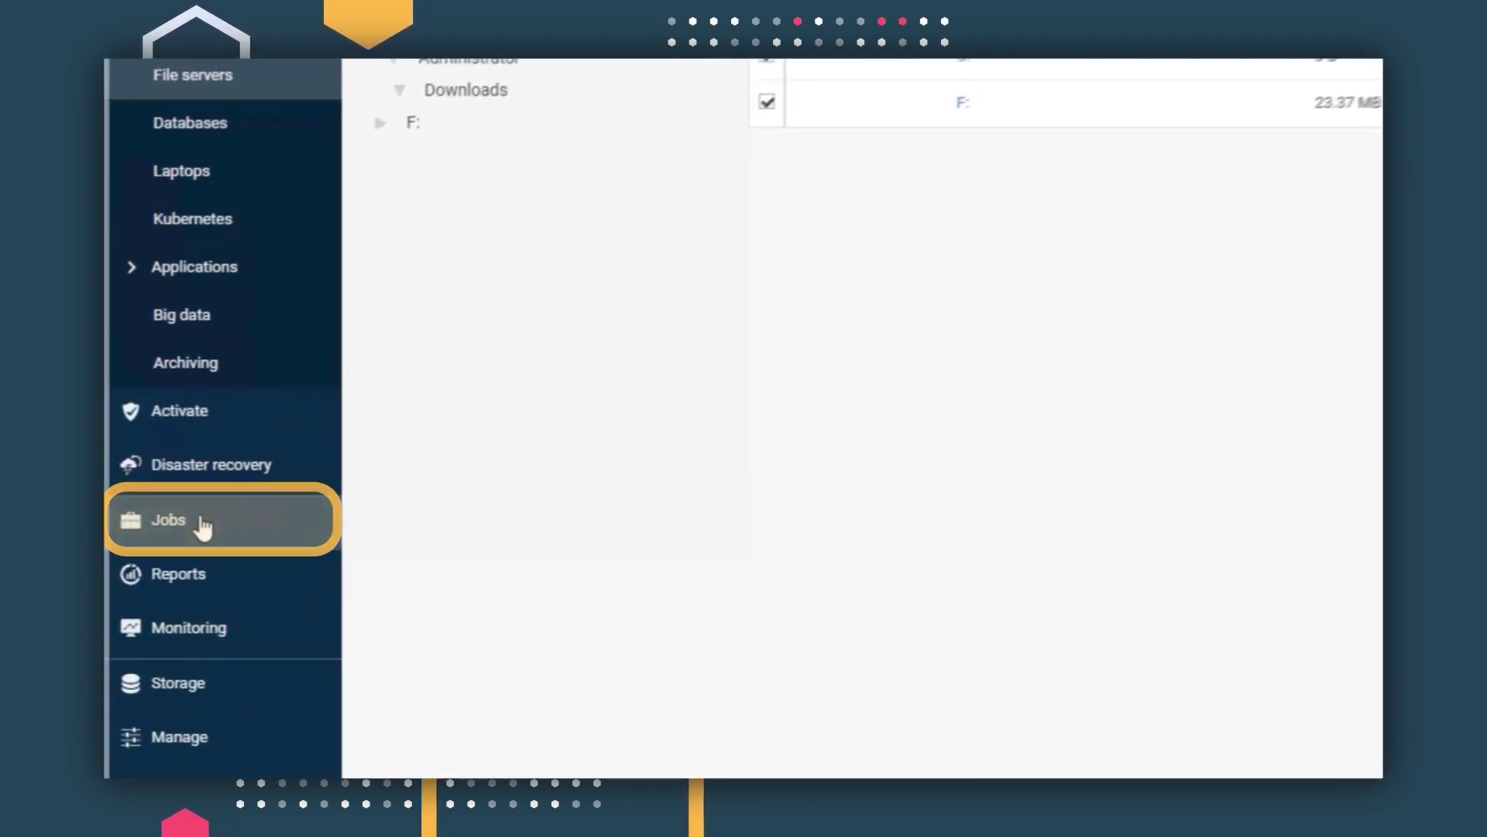